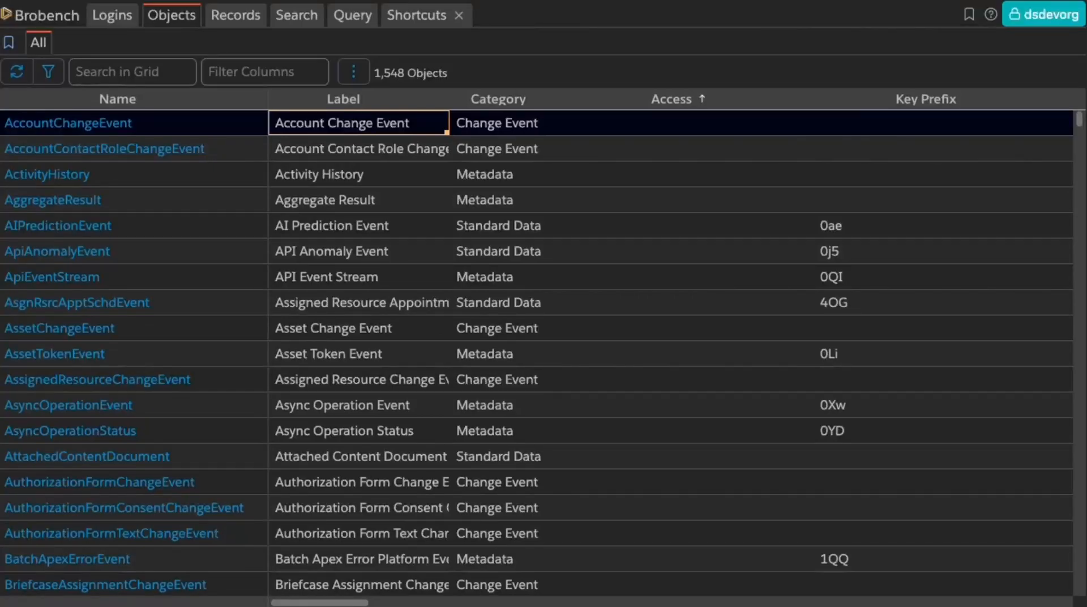
# Step: Group the objects list by the Category column
pyautogui.click(514, 122)
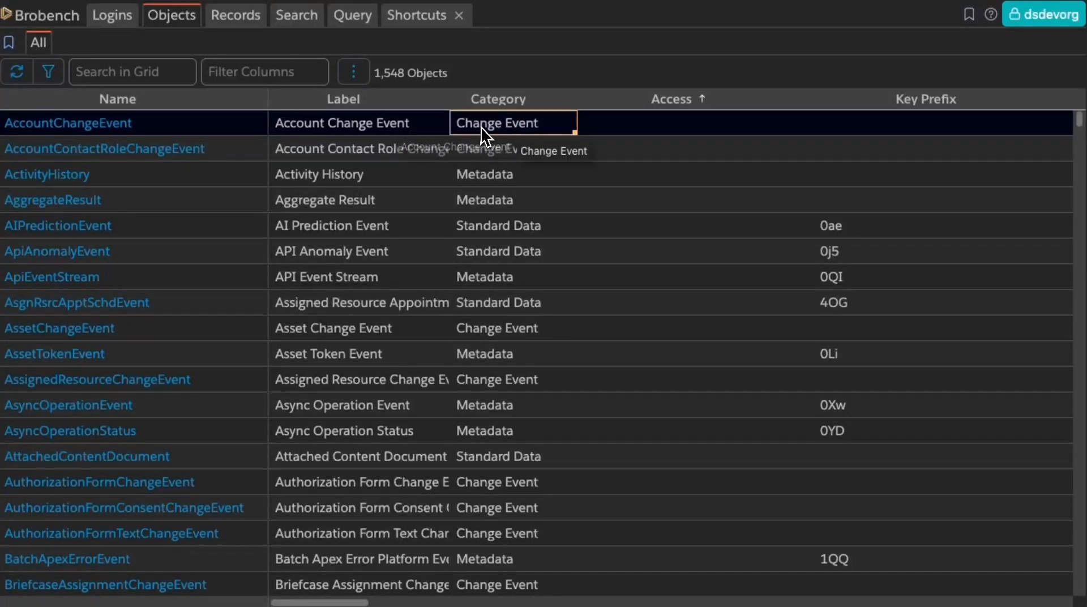
pyautogui.rightClick(532, 127)
pyautogui.moveTo(577, 282)
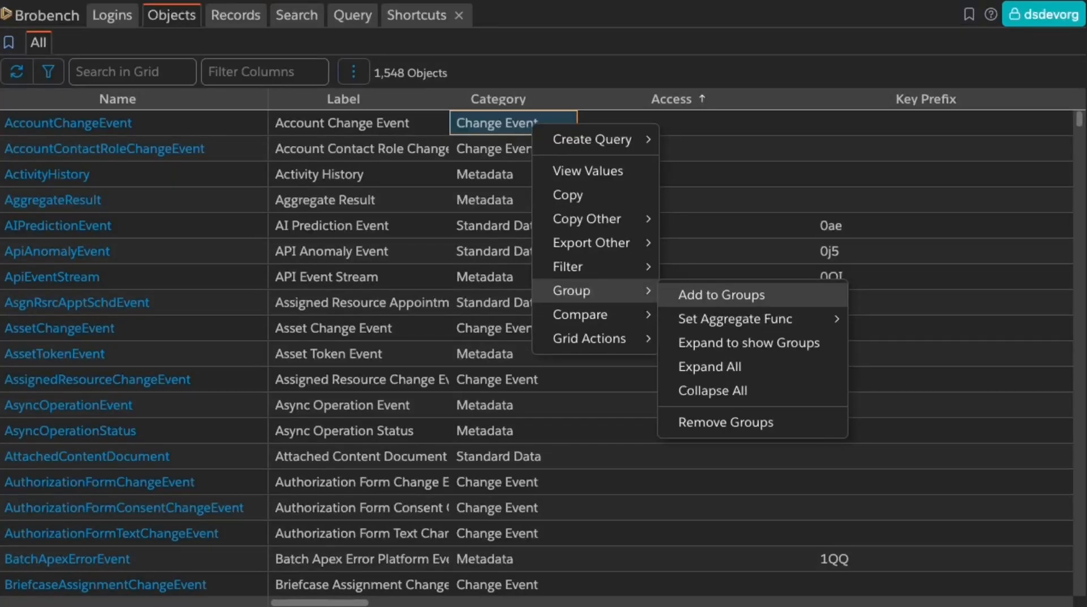
pyautogui.moveTo(710, 314)
pyautogui.click(692, 291)
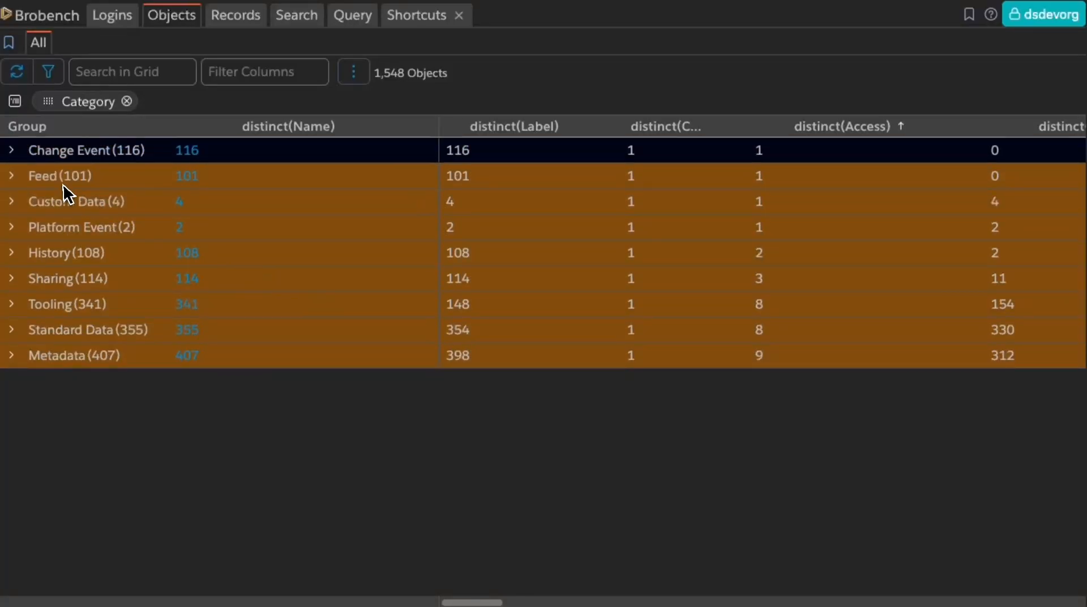
# Step: Expand the Change Event group to view its objects and collapse it again
pyautogui.click(19, 155)
pyautogui.click(18, 154)
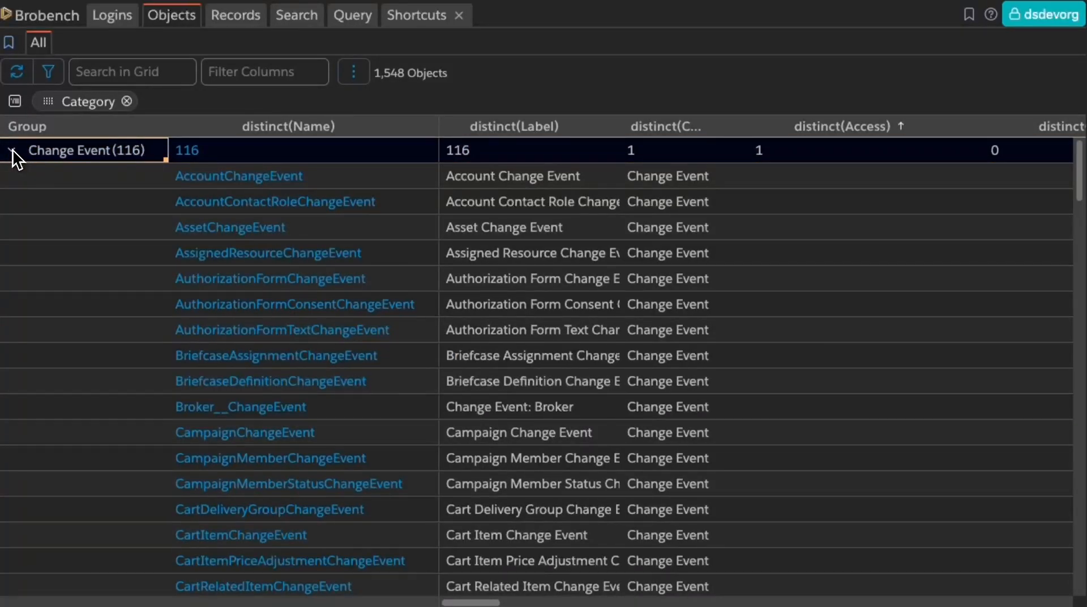
pyautogui.click(17, 153)
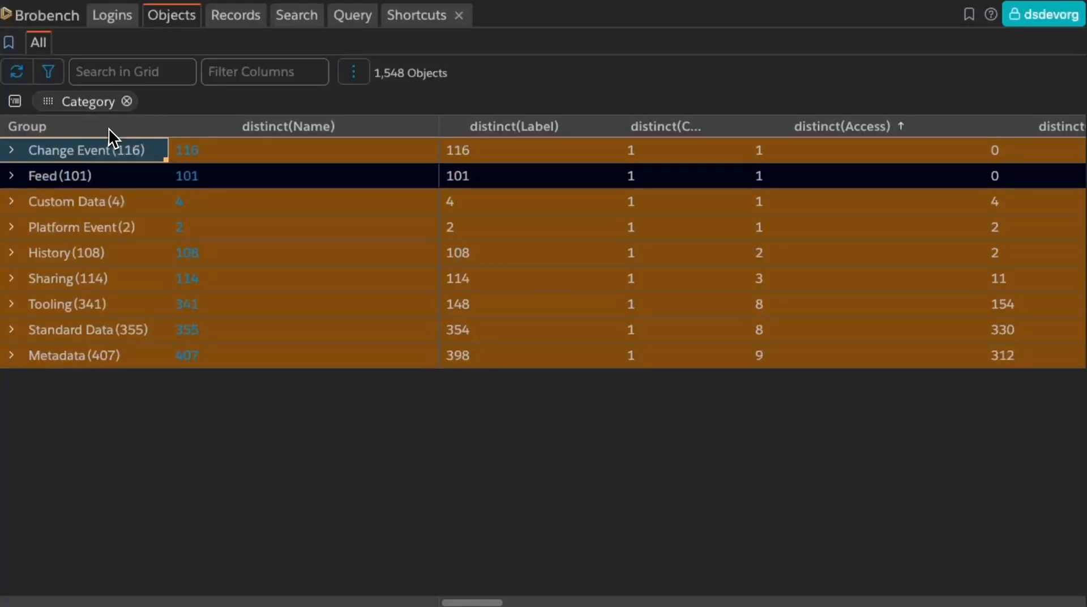
pyautogui.rightClick(467, 176)
pyautogui.moveTo(537, 340)
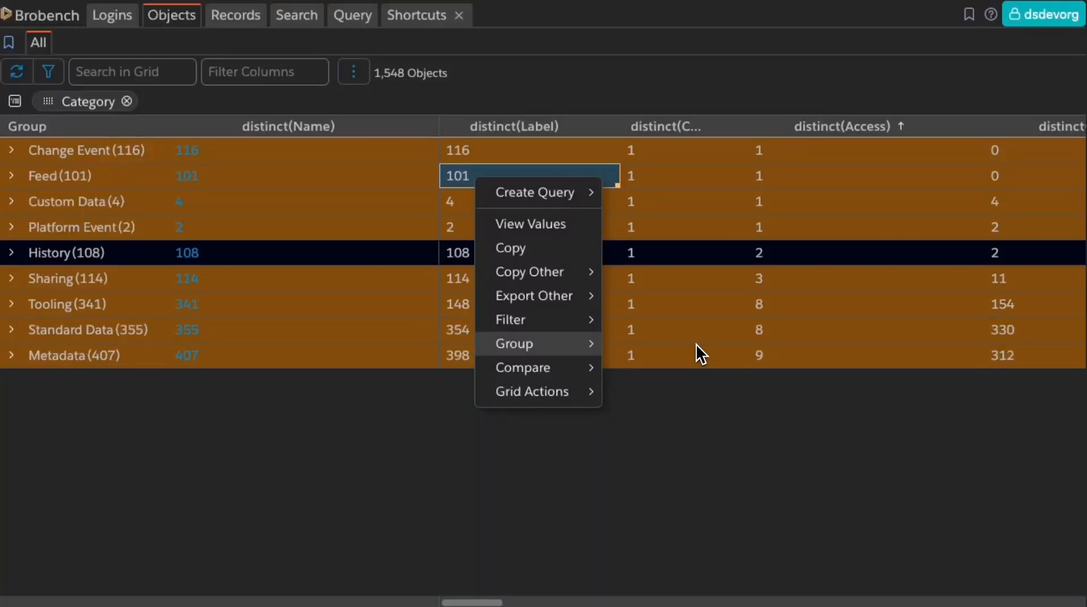
pyautogui.click(809, 211)
# Step: Add the Access column as a second grouping level under Category
pyautogui.click(816, 175)
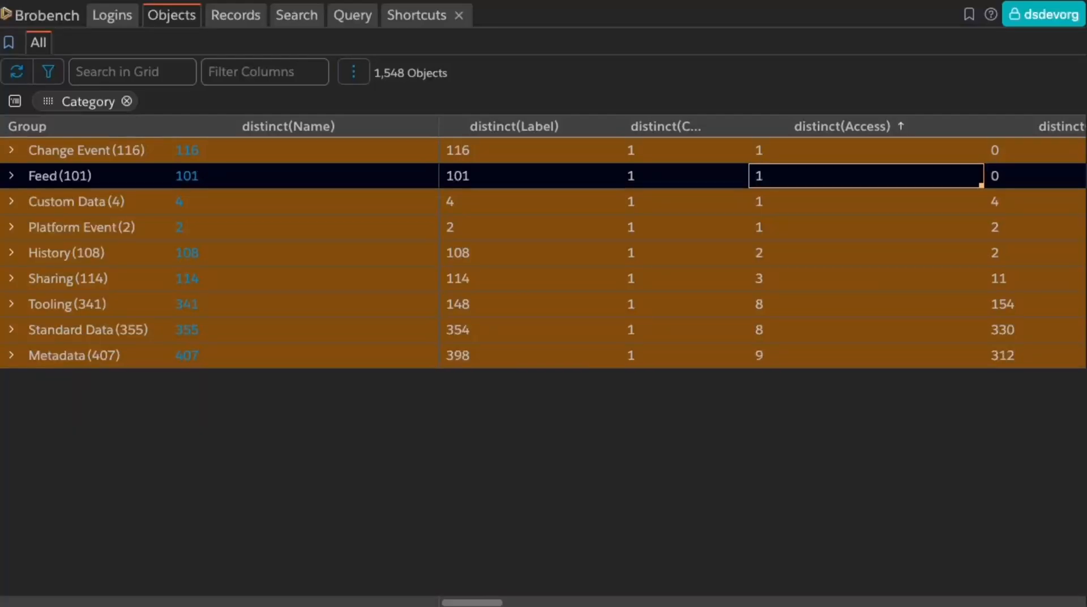
pyautogui.rightClick(816, 176)
pyautogui.moveTo(848, 338)
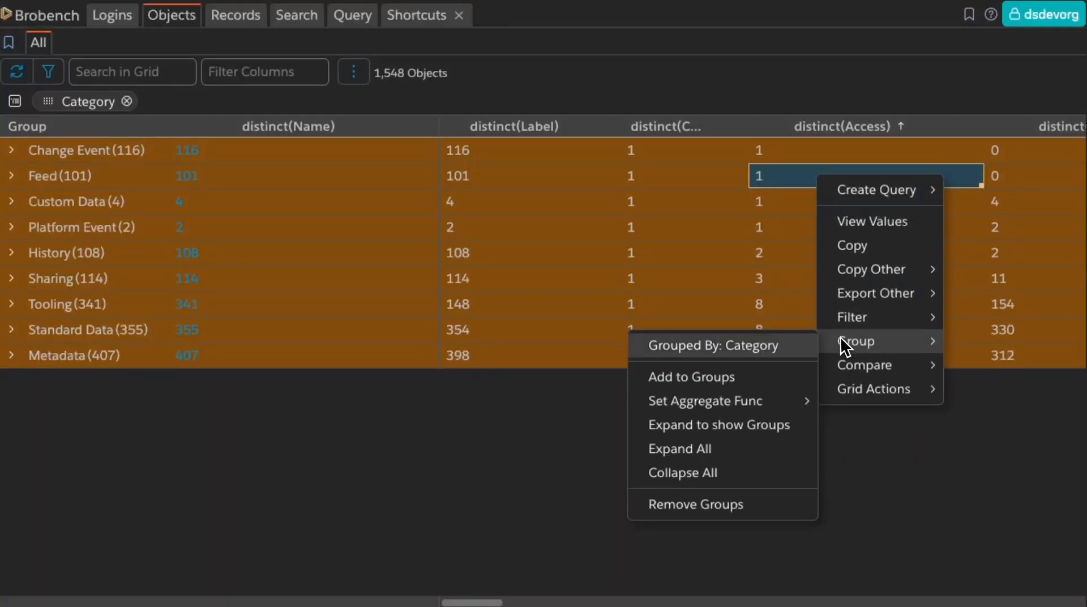
pyautogui.click(731, 376)
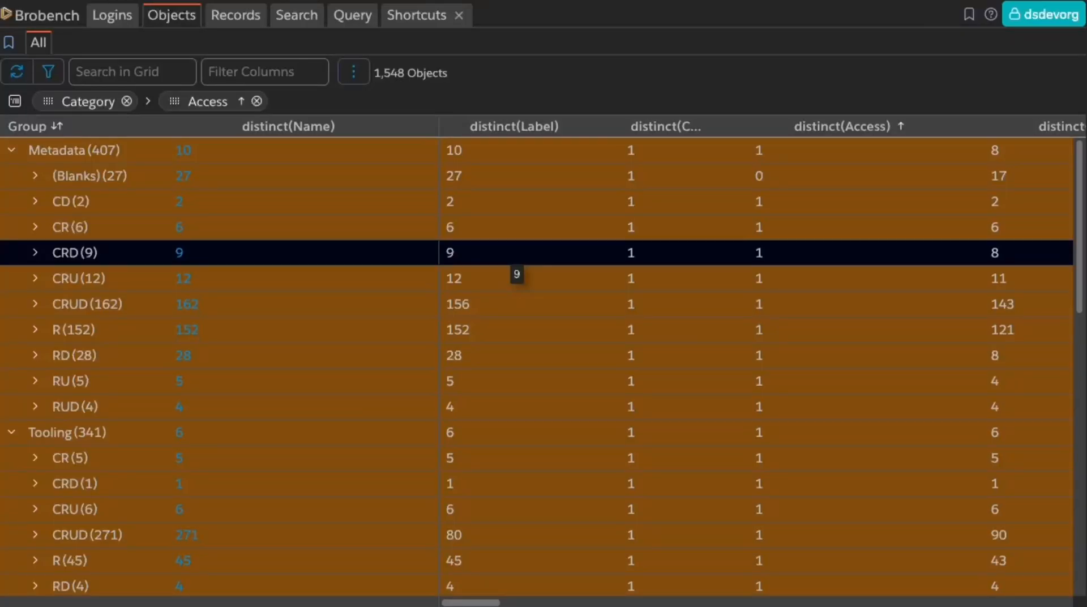
# Step: Set the Label column's aggregate function to List and widen the column to show more of the listed labels
pyautogui.rightClick(511, 254)
pyautogui.moveTo(578, 419)
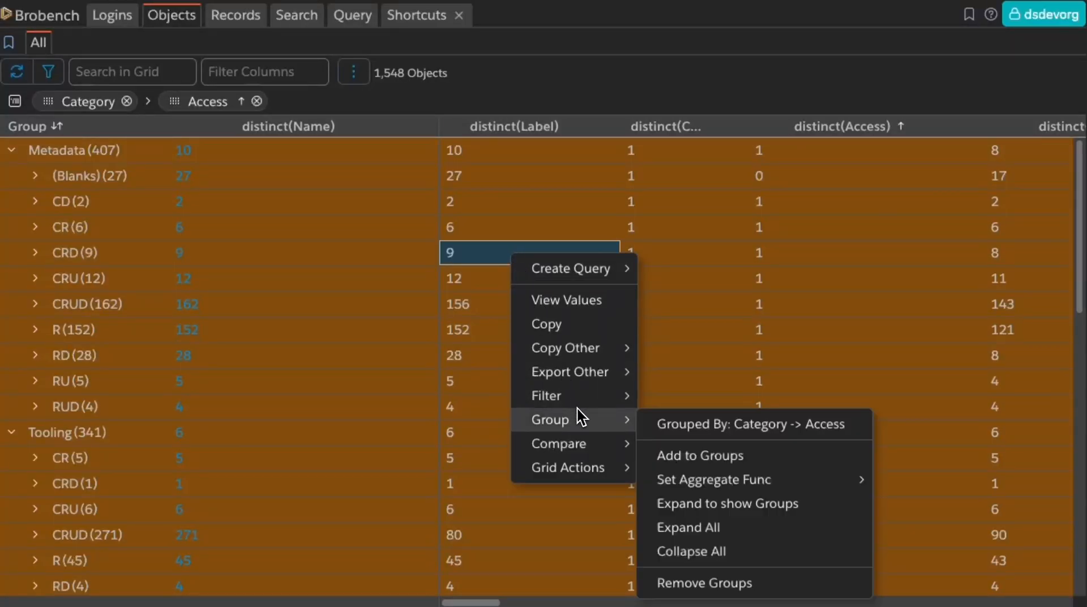
pyautogui.moveTo(721, 476)
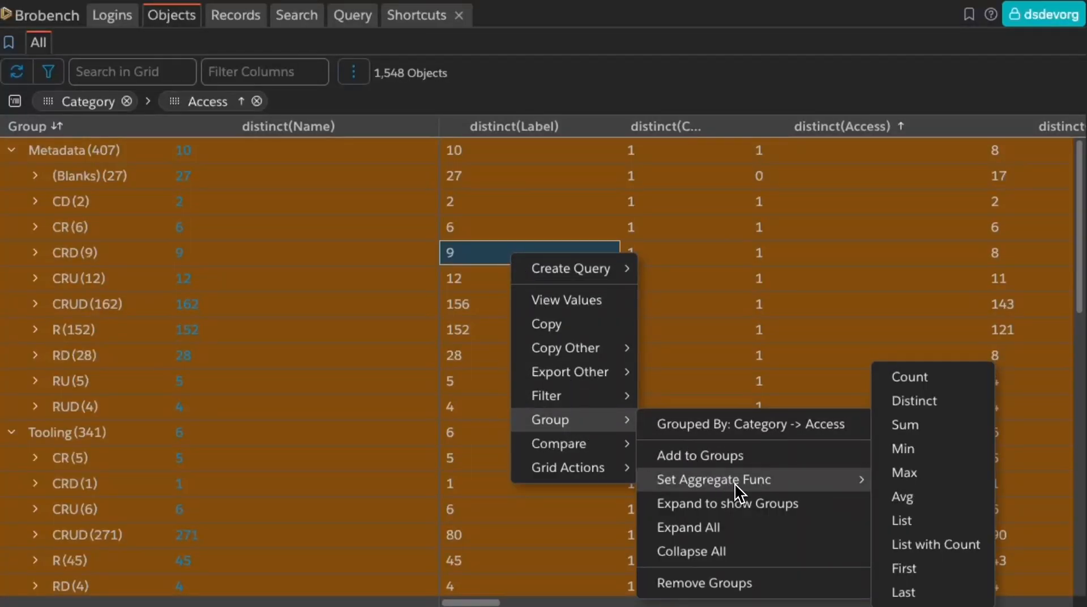
pyautogui.click(940, 520)
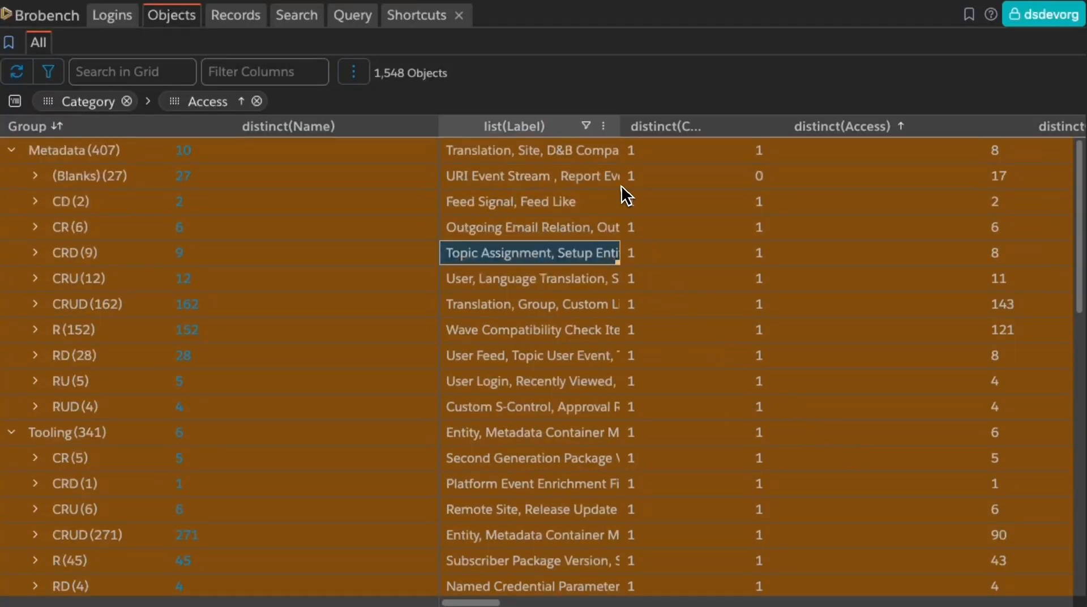
pyautogui.moveTo(617, 127); pyautogui.dragTo(879, 124)
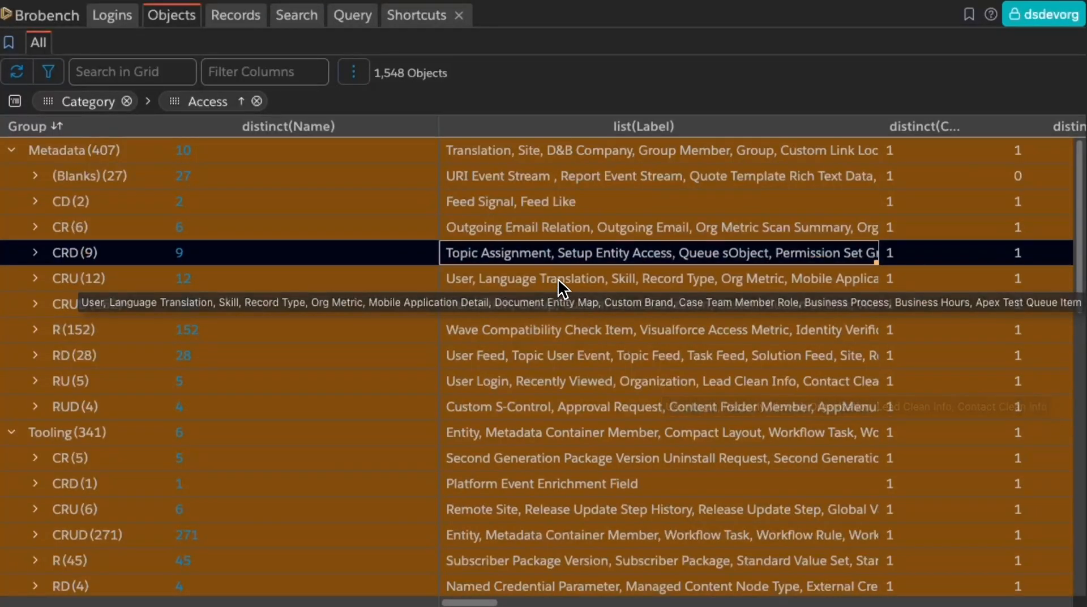
# Step: Change the Label column's aggregate function to List with Count
pyautogui.rightClick(552, 259)
pyautogui.moveTo(639, 422)
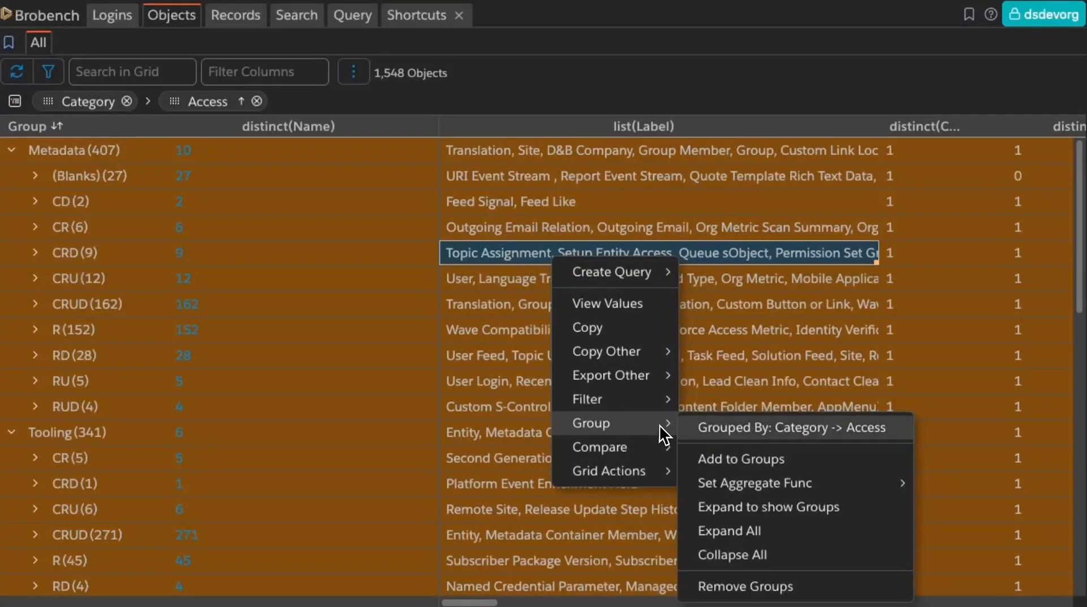
pyautogui.moveTo(799, 476)
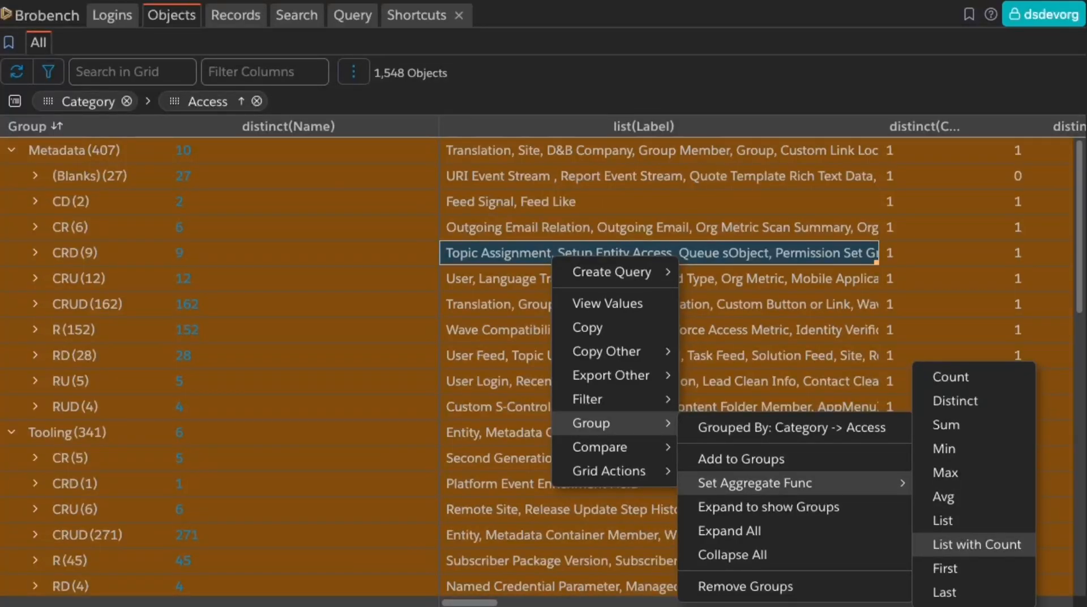
pyautogui.click(962, 545)
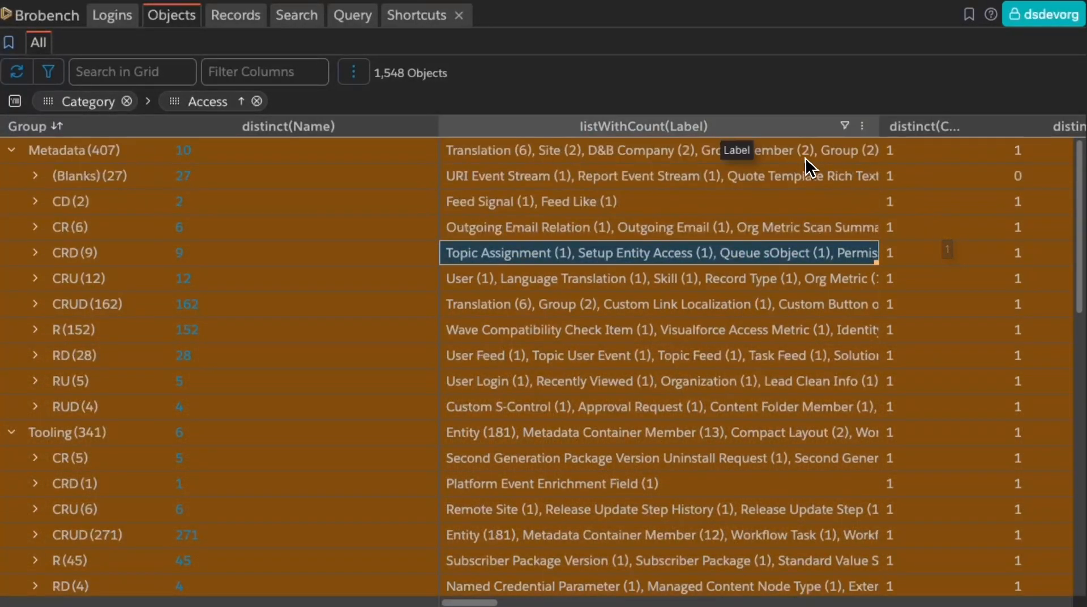
pyautogui.rightClick(707, 254)
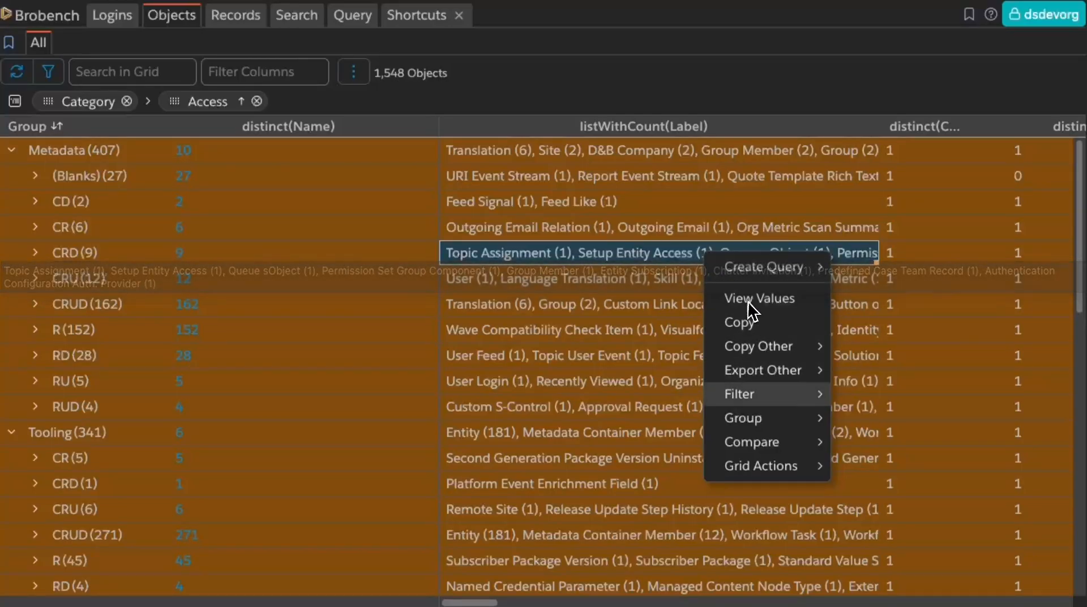
pyautogui.moveTo(780, 417)
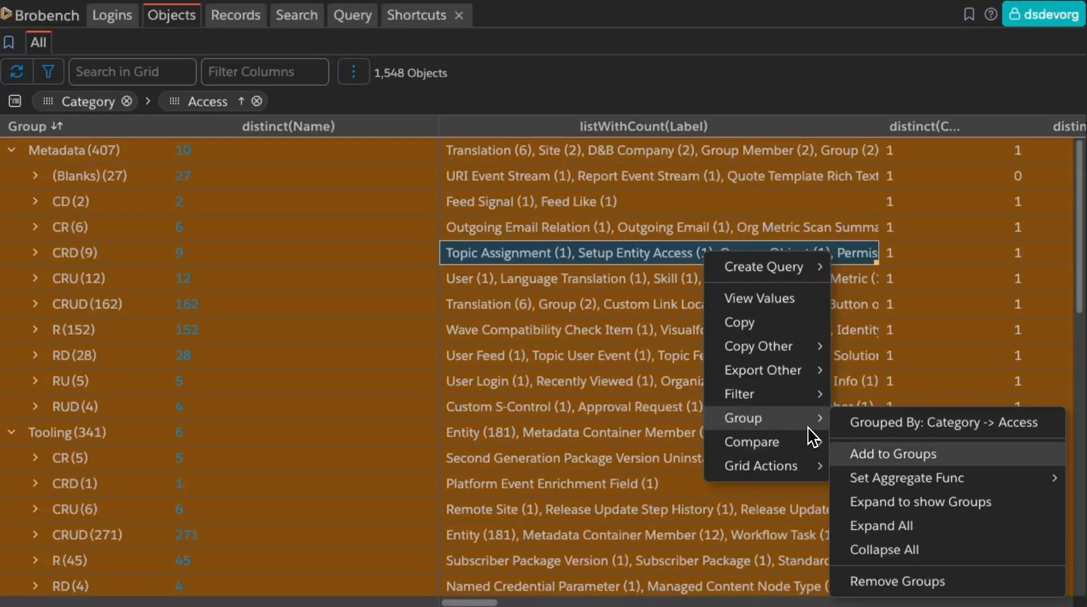
pyautogui.click(659, 262)
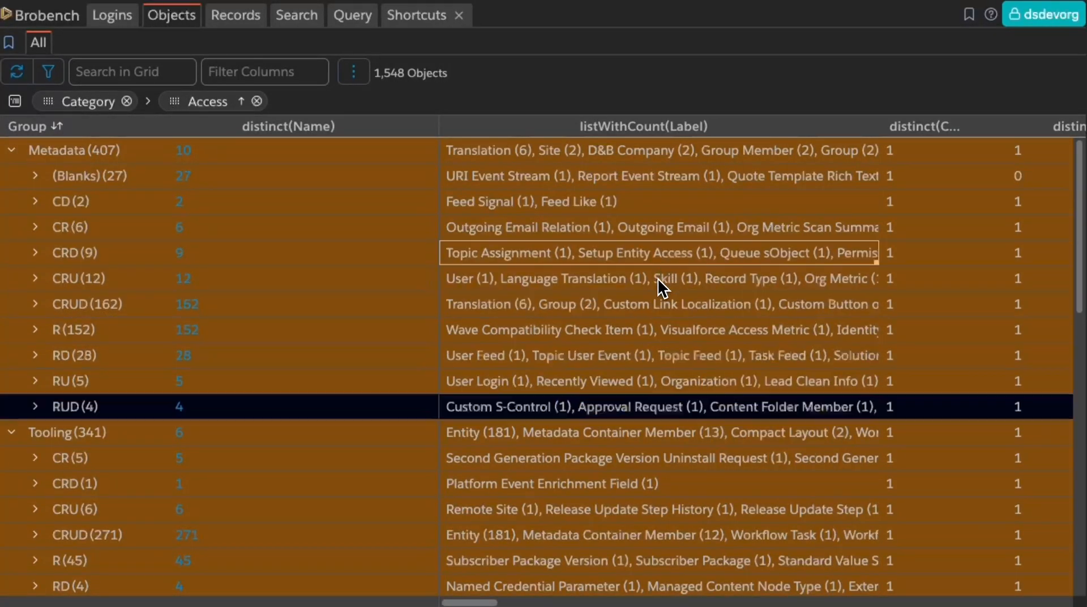
pyautogui.moveTo(463, 595); pyautogui.dragTo(441, 598)
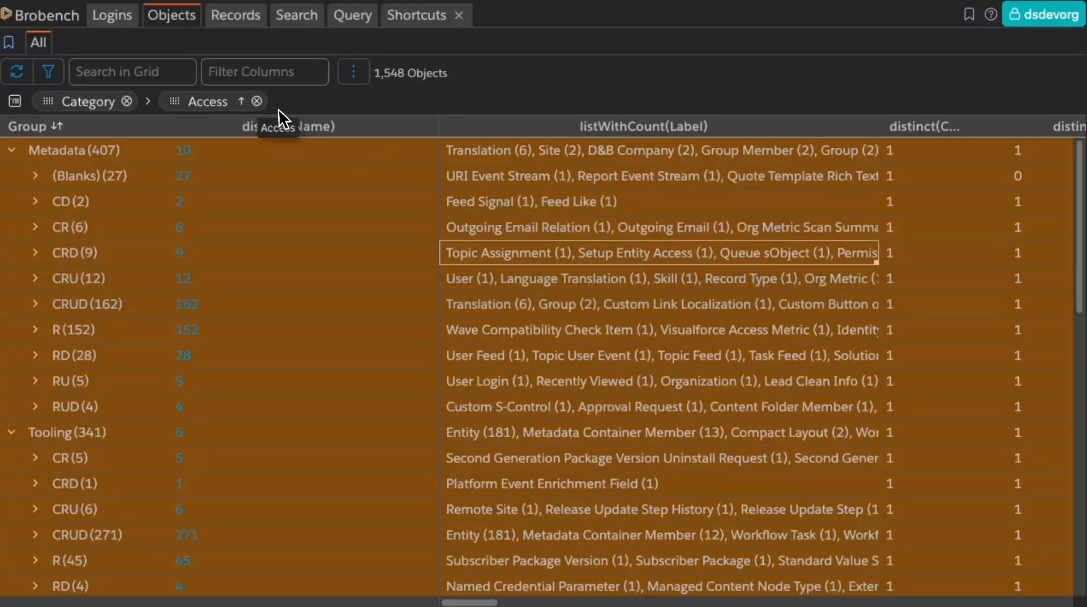
# Step: Remove the Access grouping level and clear the remaining Category group to return to the flat objects list
pyautogui.click(257, 102)
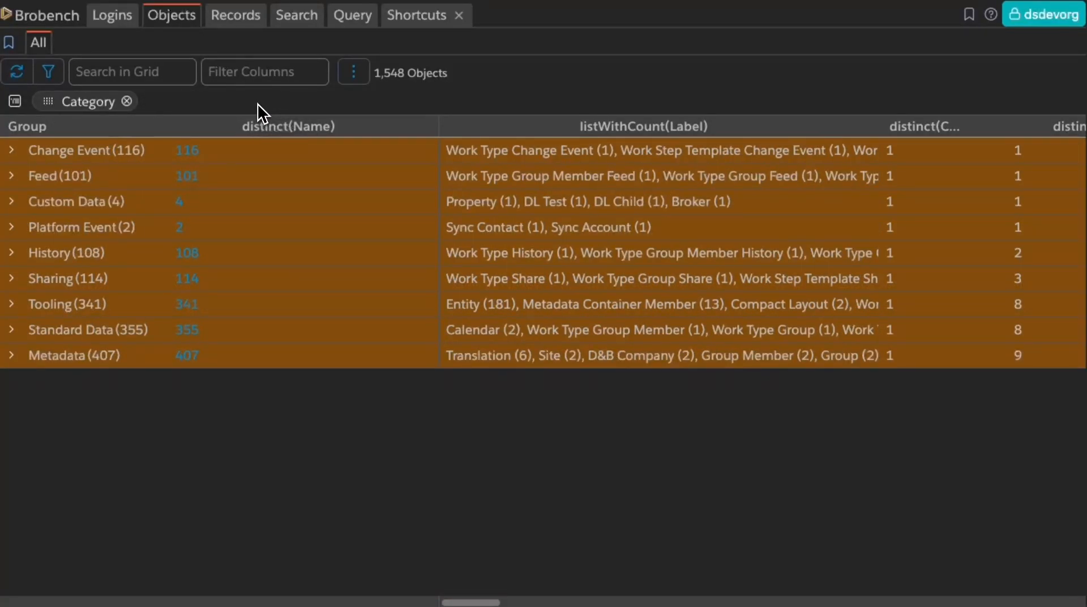
pyautogui.rightClick(550, 227)
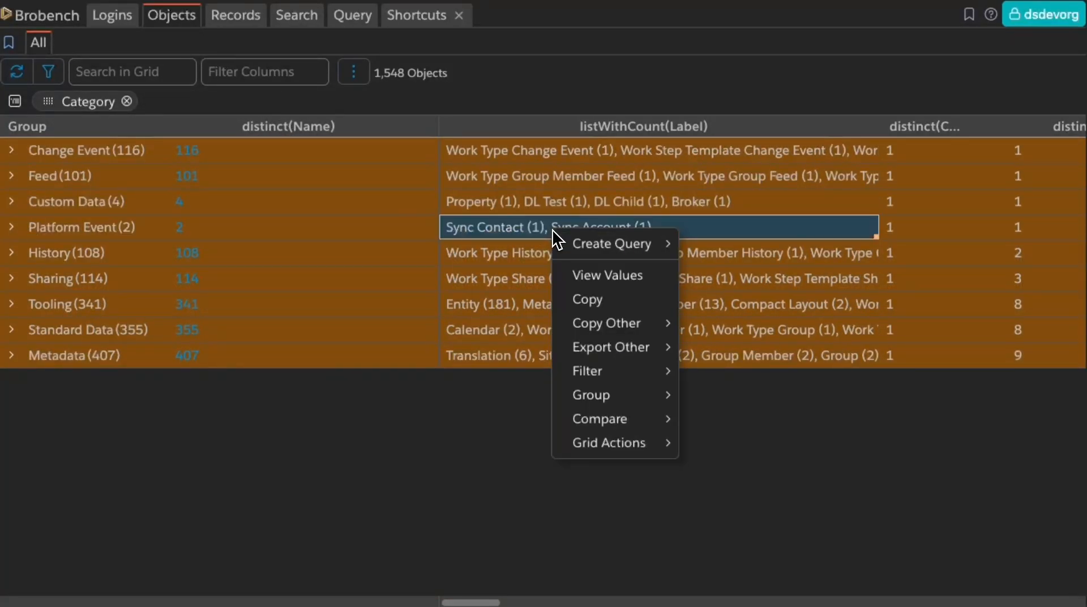
pyautogui.moveTo(619, 394)
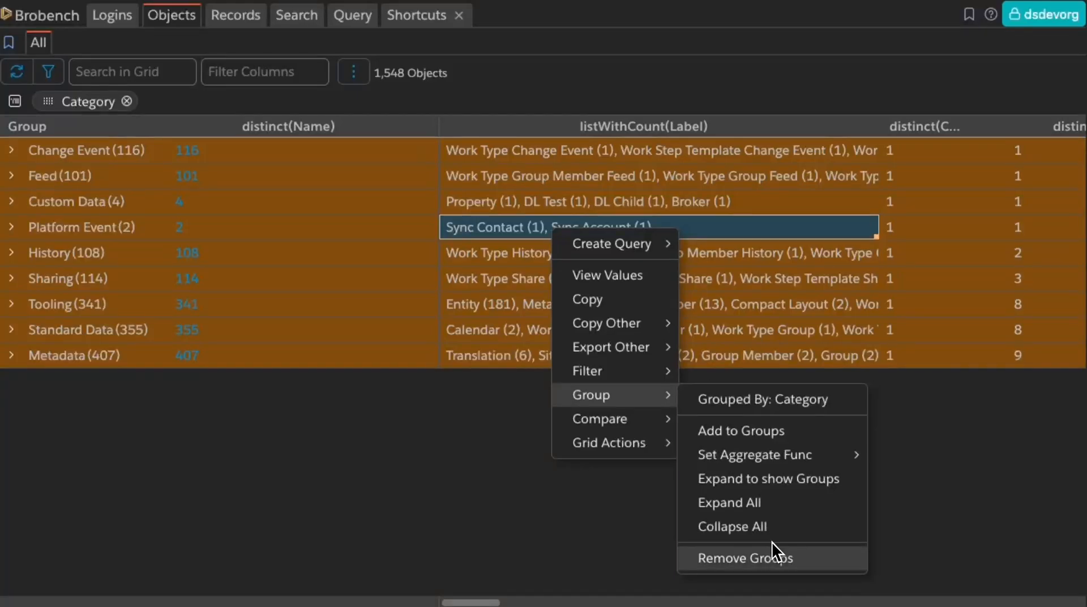
pyautogui.click(781, 561)
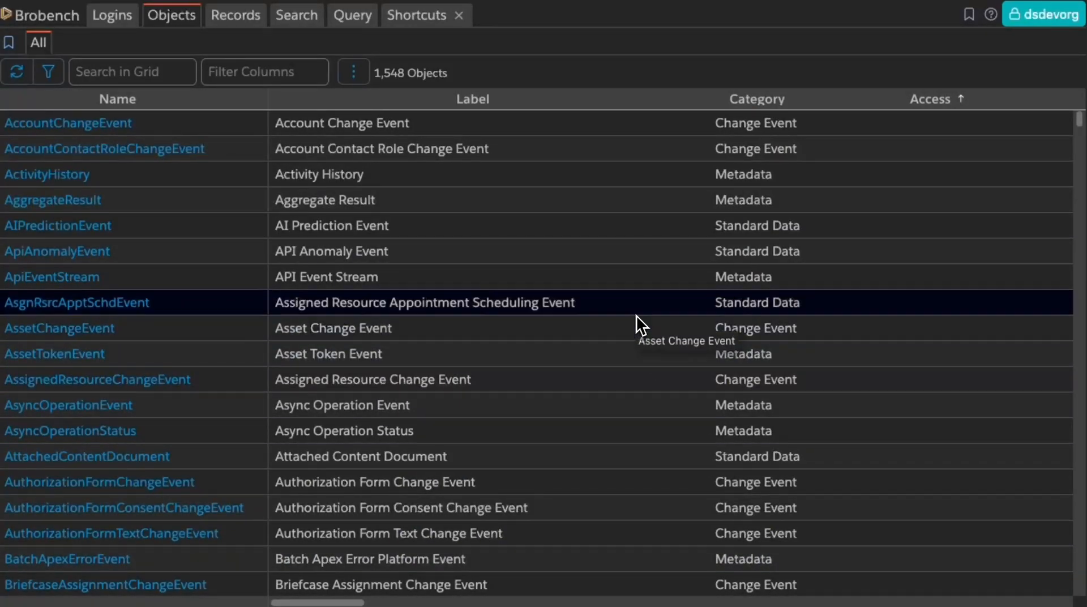
# Step: Group the flat objects list by Category again
pyautogui.click(752, 176)
pyautogui.rightClick(752, 176)
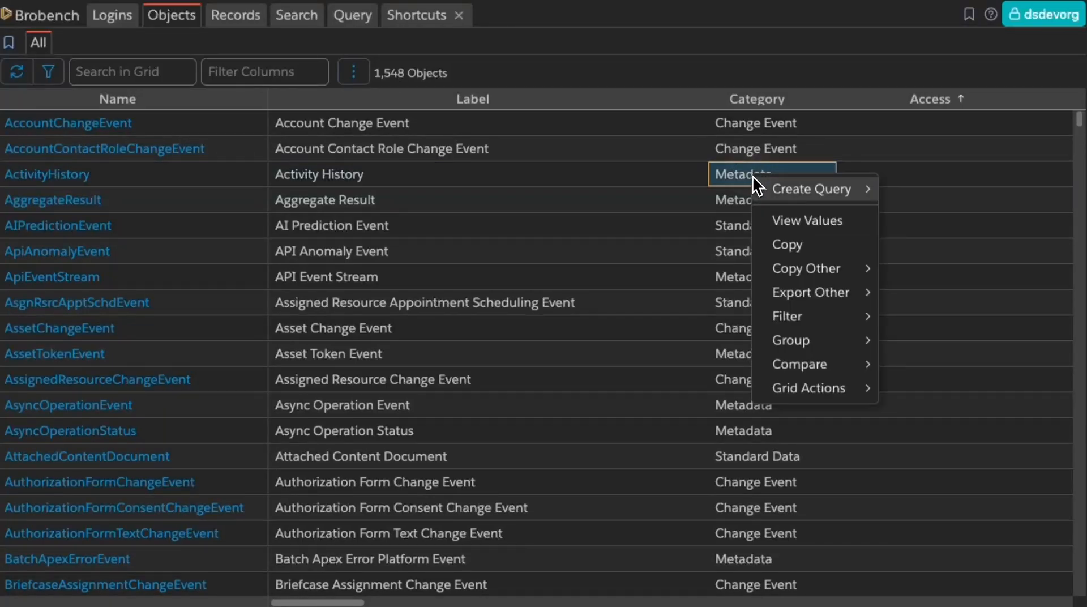
pyautogui.moveTo(806, 340)
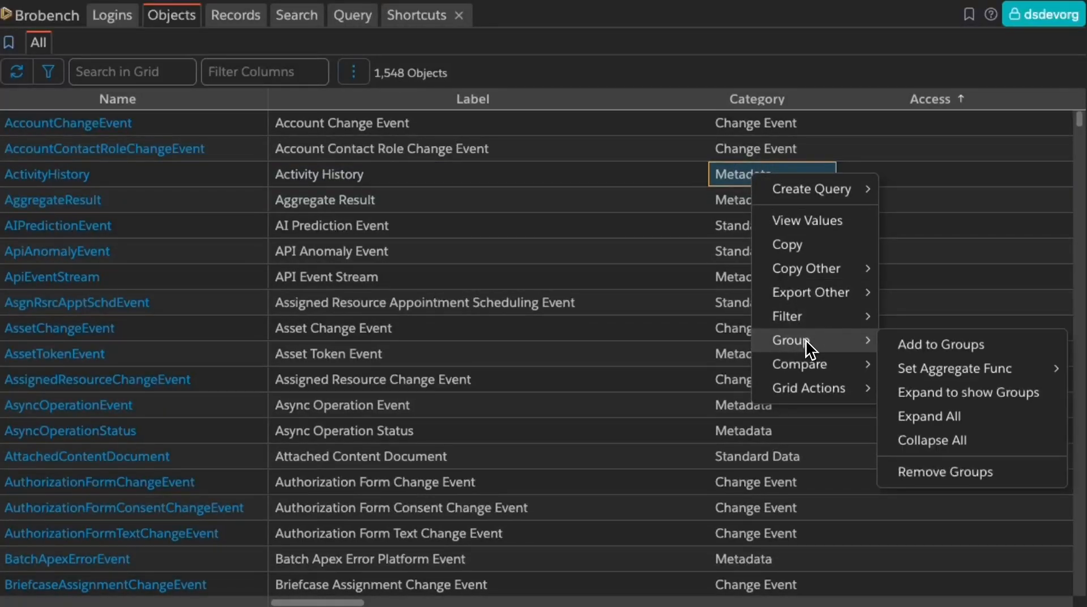
pyautogui.click(951, 343)
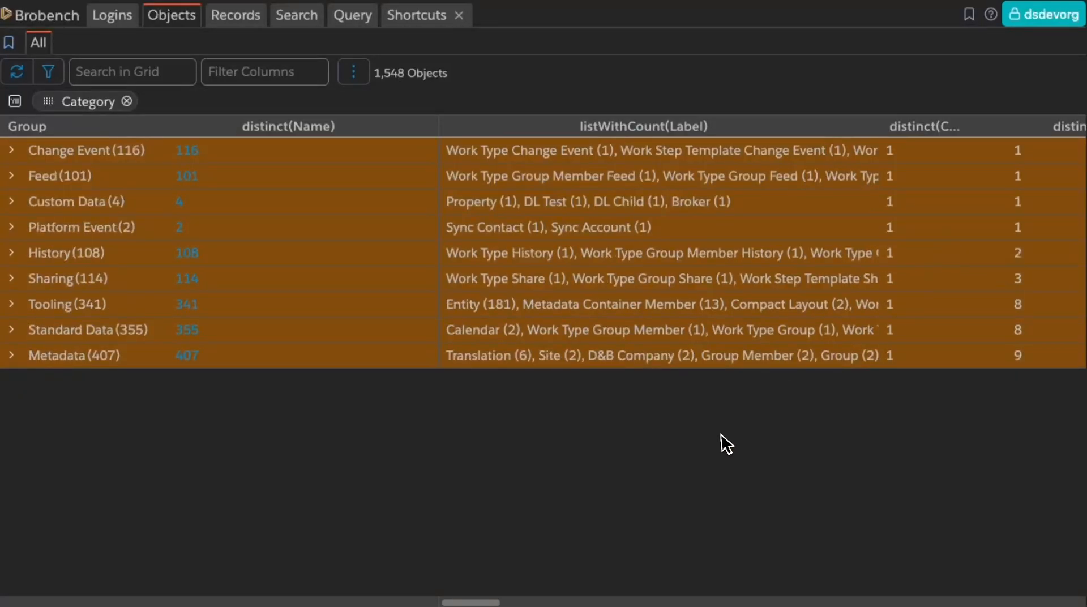
# Step: Add Access again as the second grouping level beneath Category
pyautogui.moveTo(470, 602); pyautogui.dragTo(526, 602)
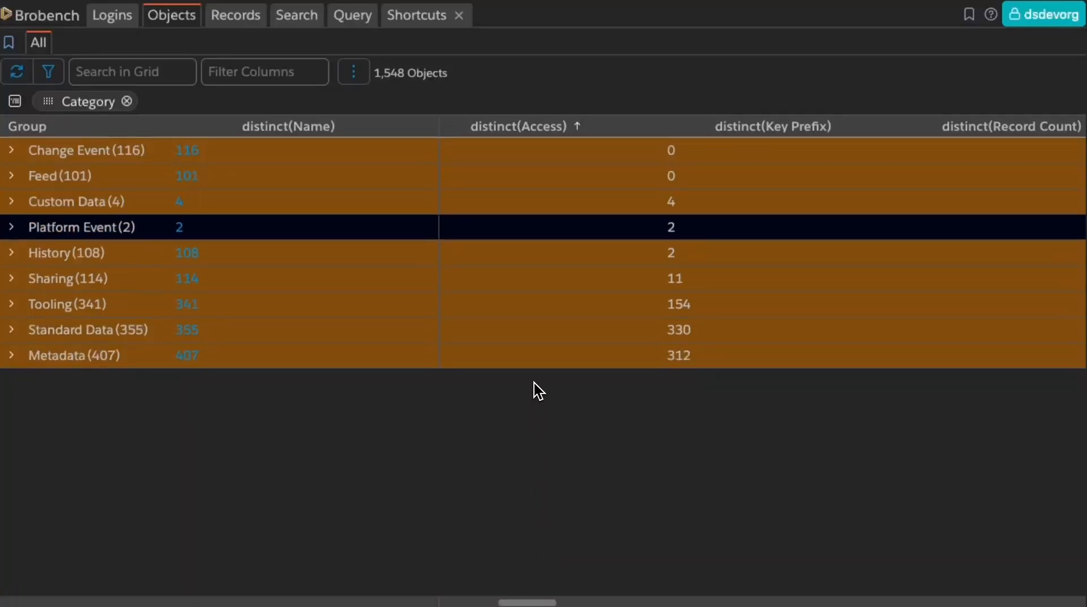
pyautogui.rightClick(541, 235)
pyautogui.moveTo(636, 405)
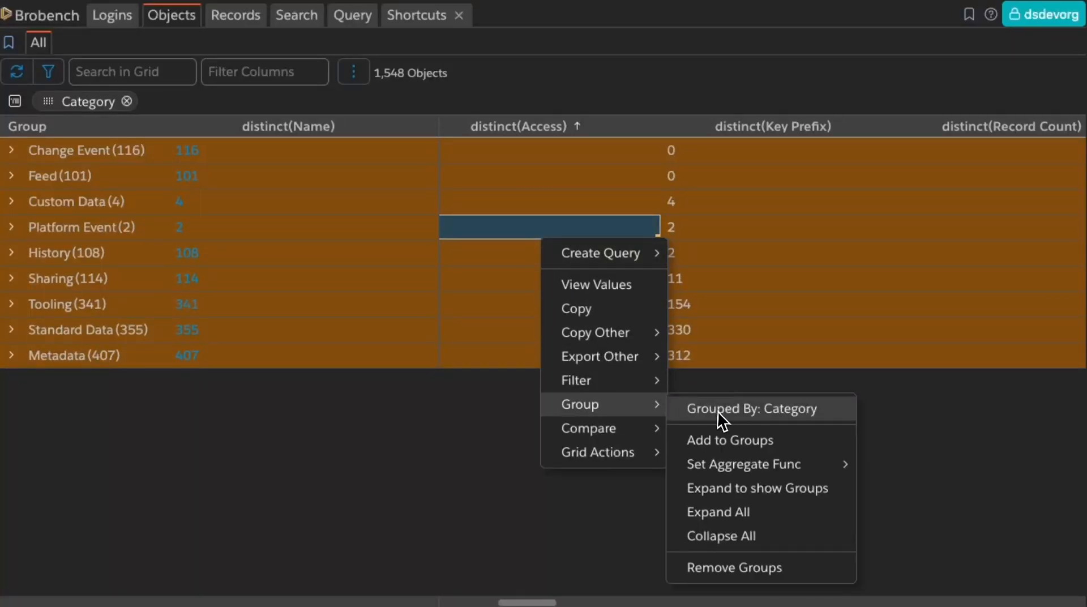
pyautogui.click(728, 438)
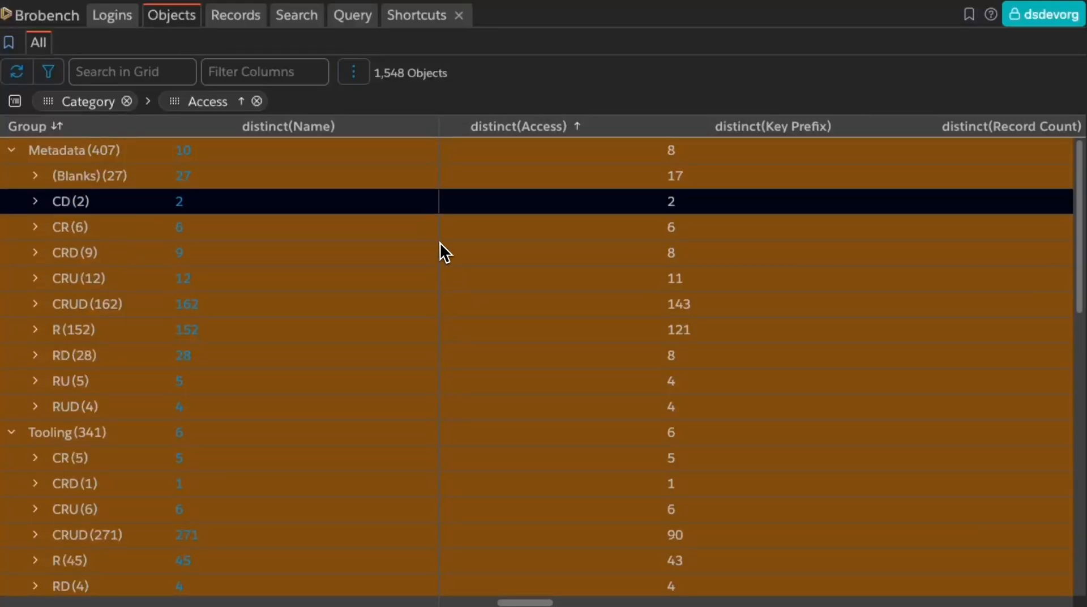
# Step: Expand all Category and Access groups to show the individual objects
pyautogui.rightClick(414, 198)
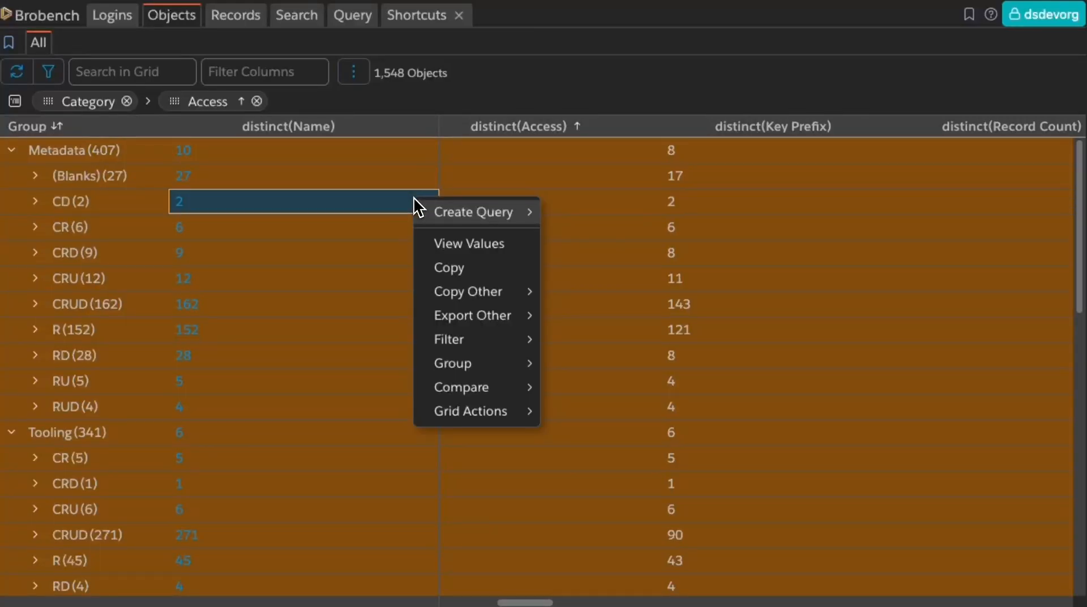
pyautogui.moveTo(526, 367)
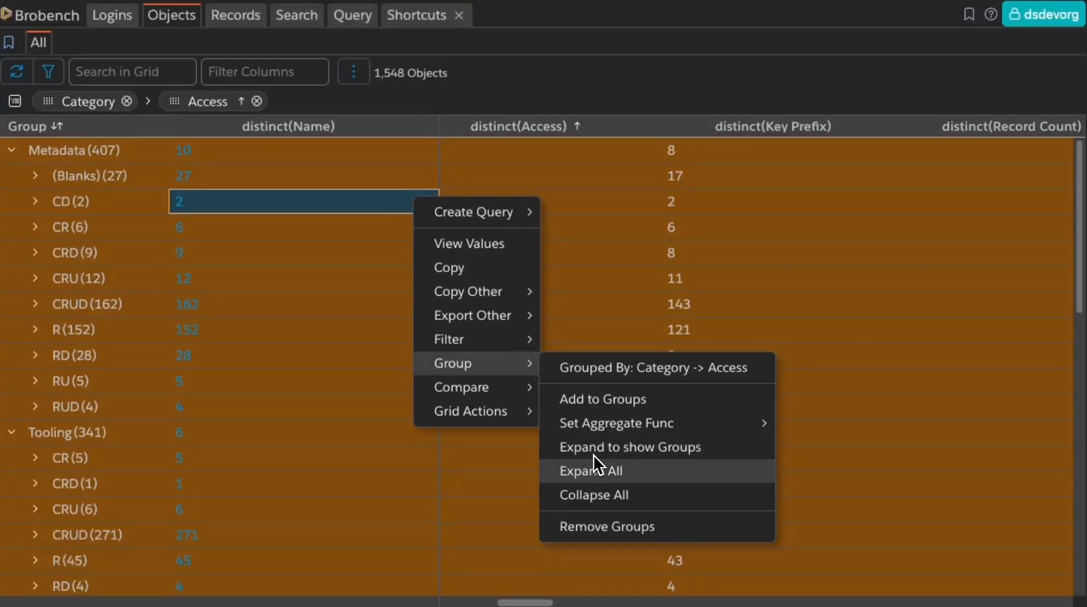
pyautogui.click(594, 471)
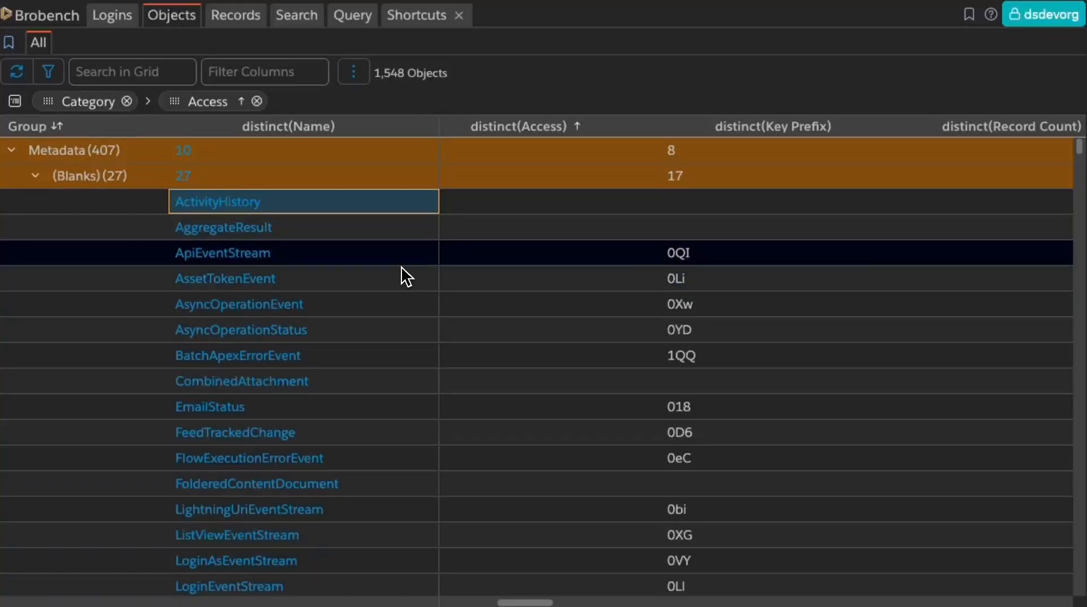
pyautogui.moveTo(392, 253); pyautogui.dragTo(361, 331)
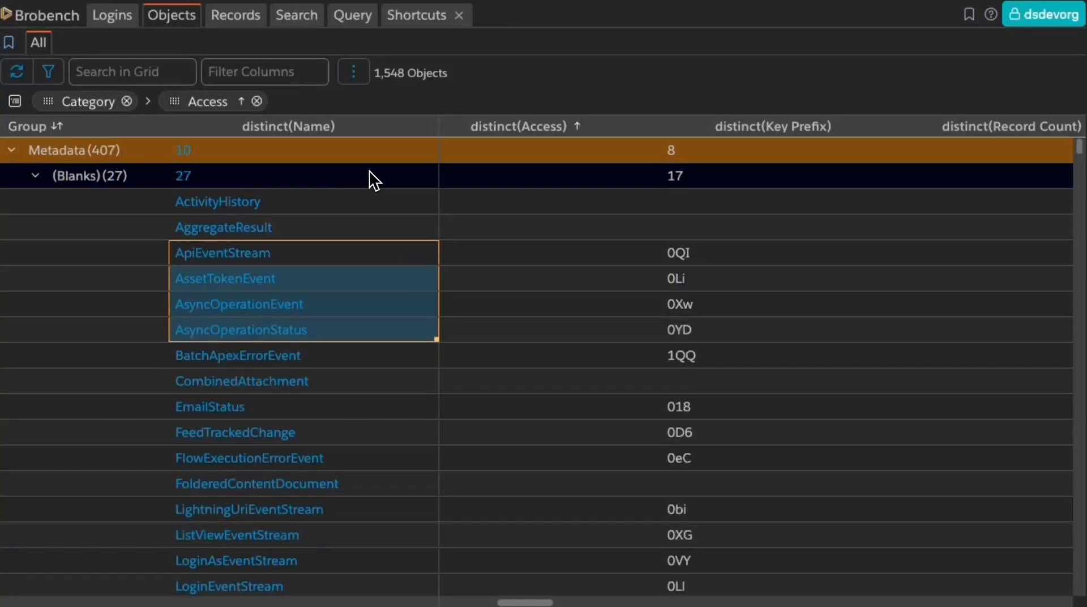
pyautogui.click(498, 302)
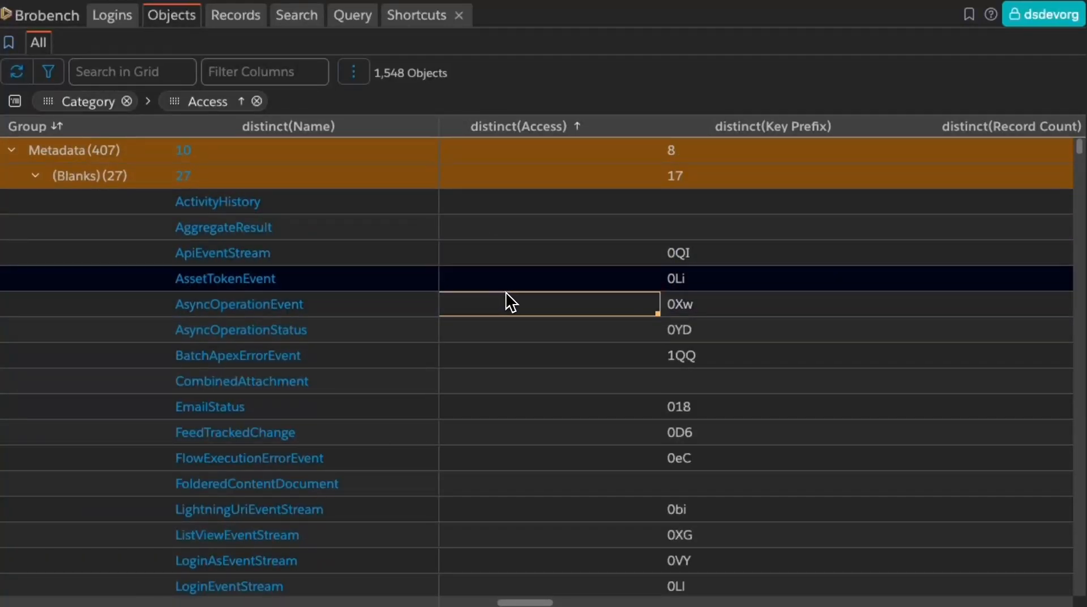
# Step: Expand the grid to show the Access subgroups under every Category without listing the individual objects
pyautogui.rightClick(523, 255)
pyautogui.click(590, 408)
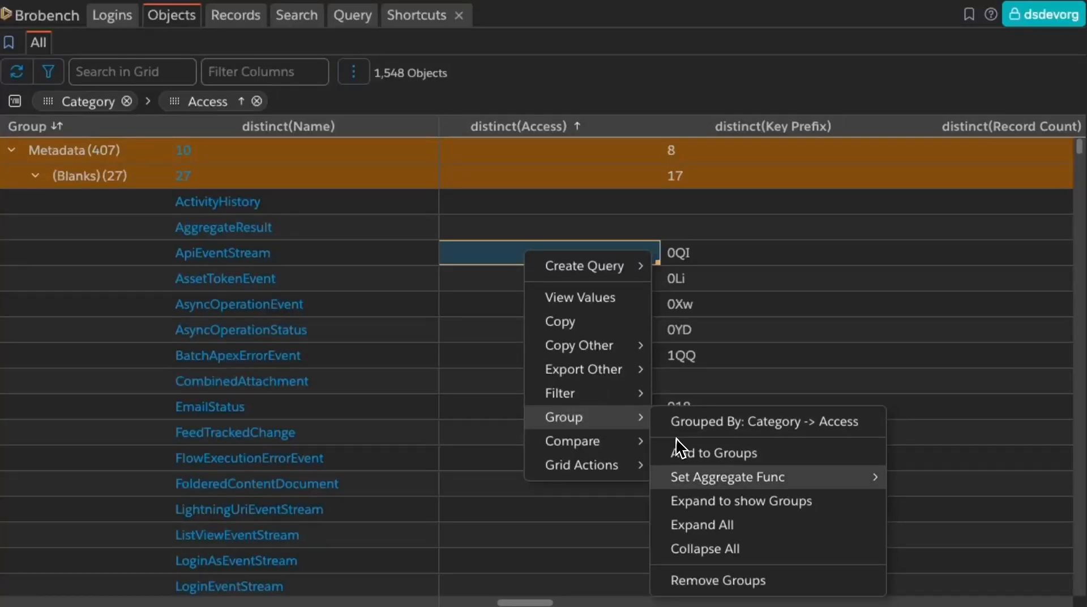
pyautogui.click(731, 500)
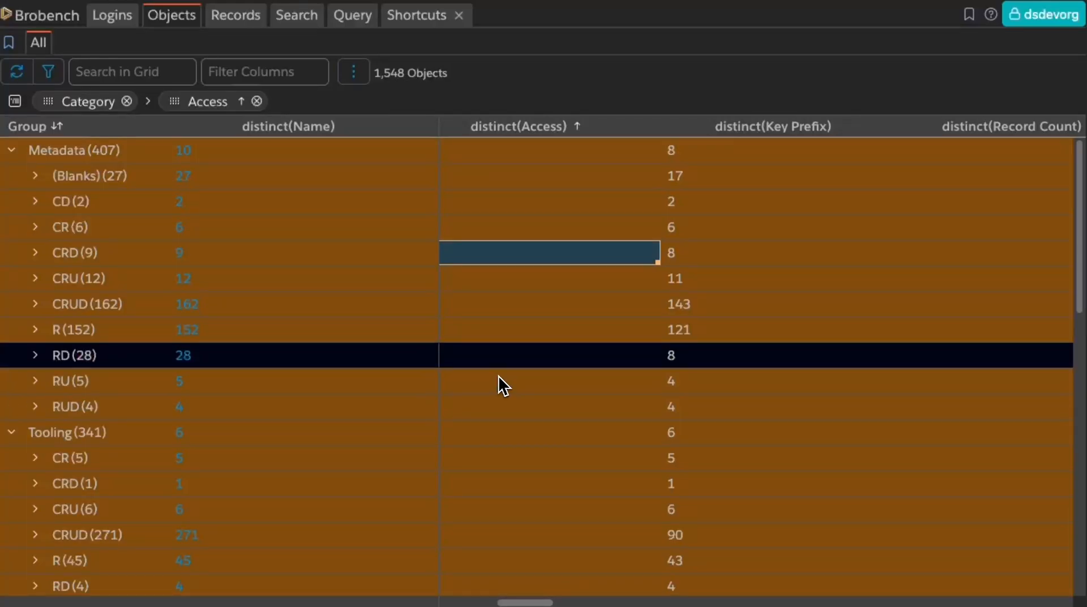
pyautogui.scroll(-10, 602, 306)
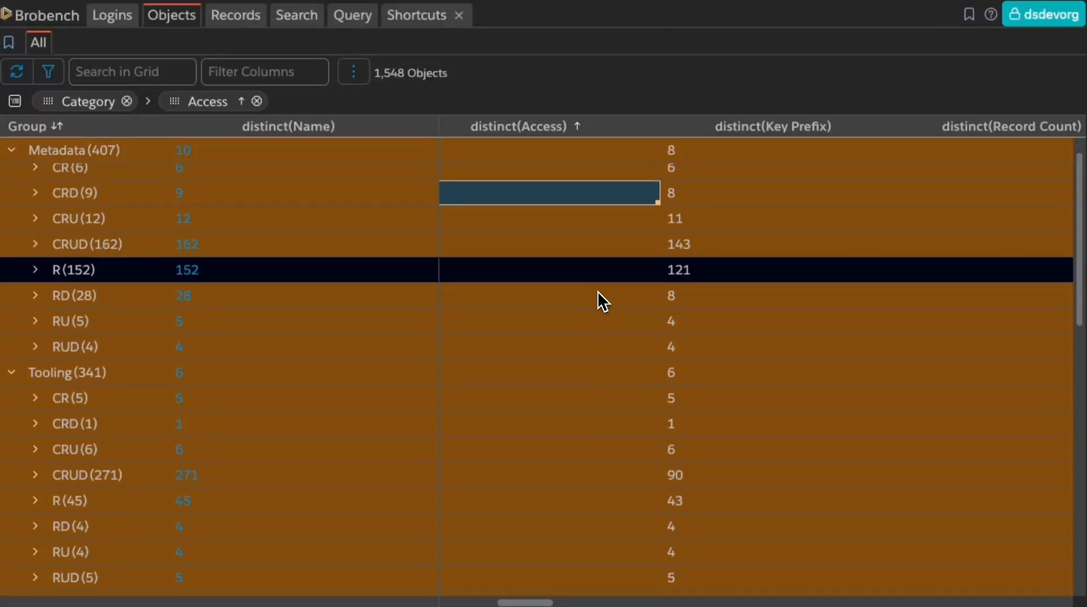
pyautogui.scroll(10, 600, 294)
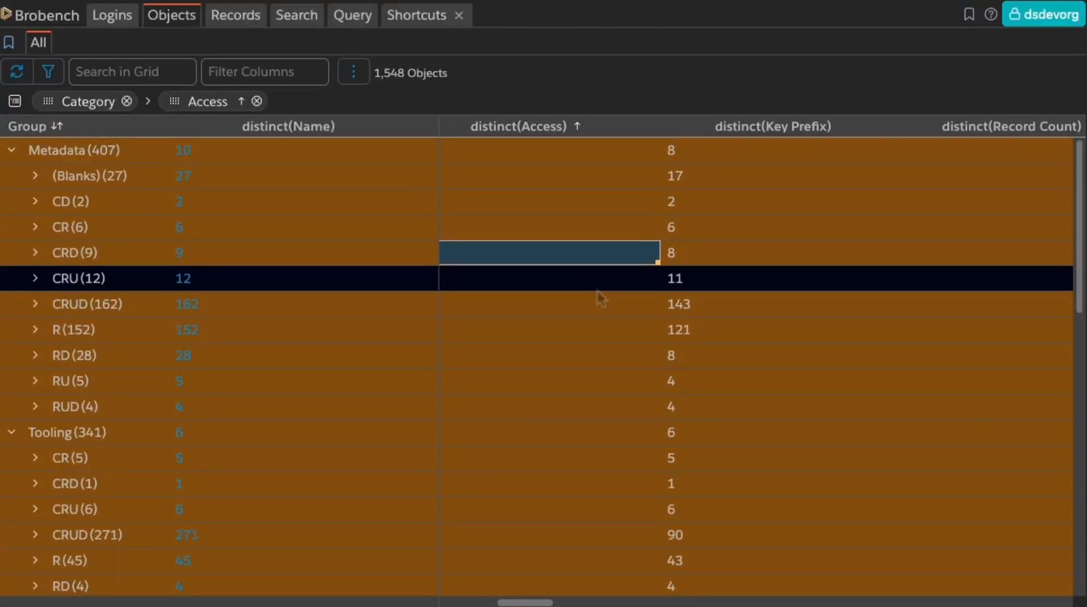
# Step: Expand all groups in the grid down to the individual objects
pyautogui.rightClick(535, 253)
pyautogui.moveTo(585, 422)
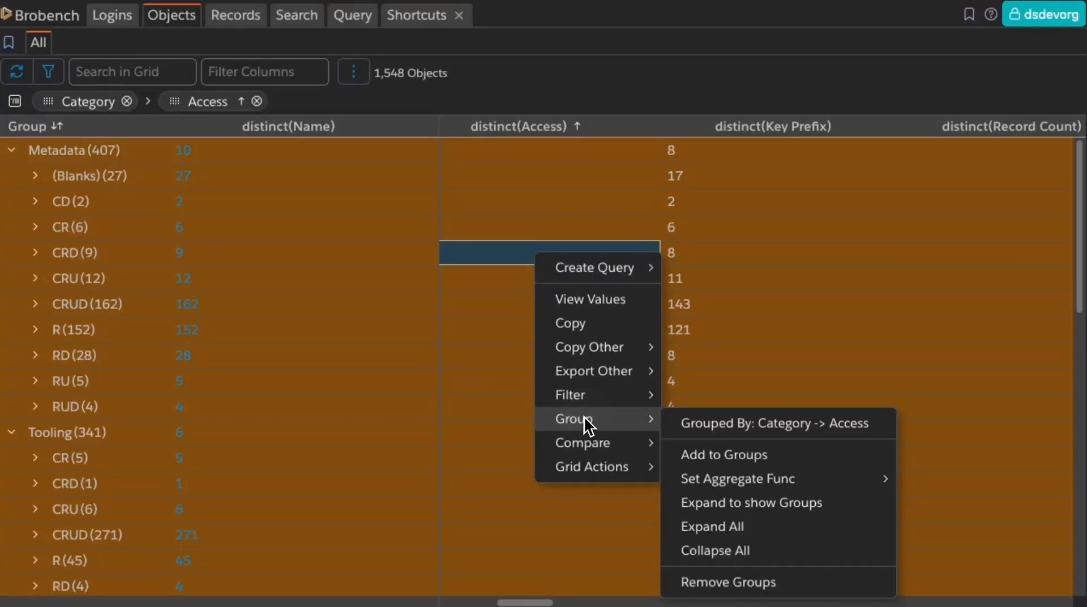
pyautogui.click(748, 524)
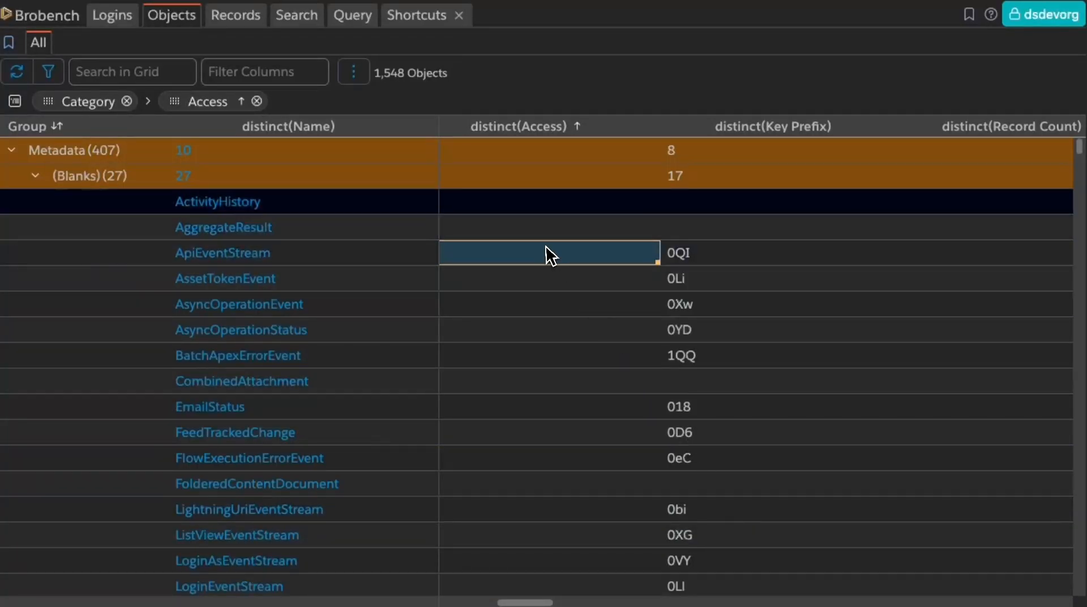
# Step: Collapse all groups so only the top-level Category rows are listed
pyautogui.rightClick(553, 180)
pyautogui.moveTo(651, 347)
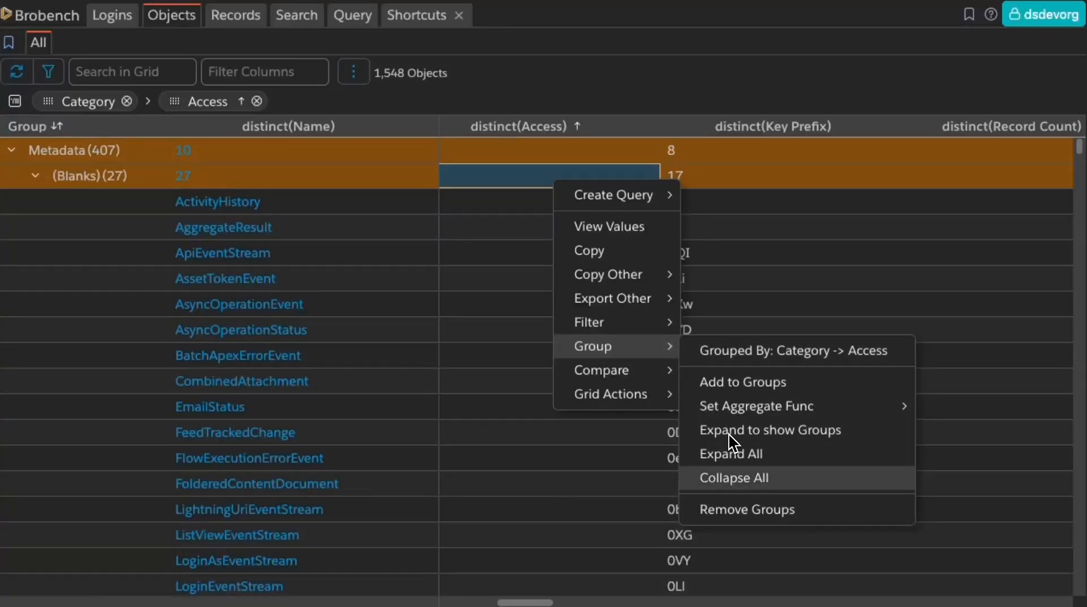
pyautogui.click(728, 478)
pyautogui.click(484, 392)
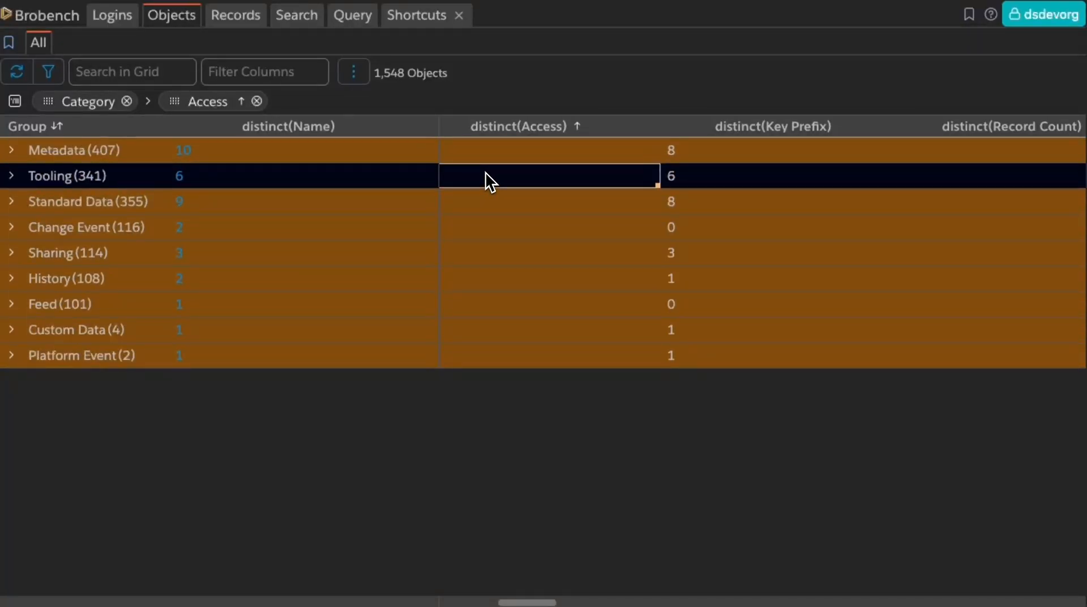
# Step: Copy the cells of all Category rows from the Group column through distinct(Key Prefix)
pyautogui.moveTo(109, 150); pyautogui.dragTo(799, 360)
pyautogui.press('super+c')
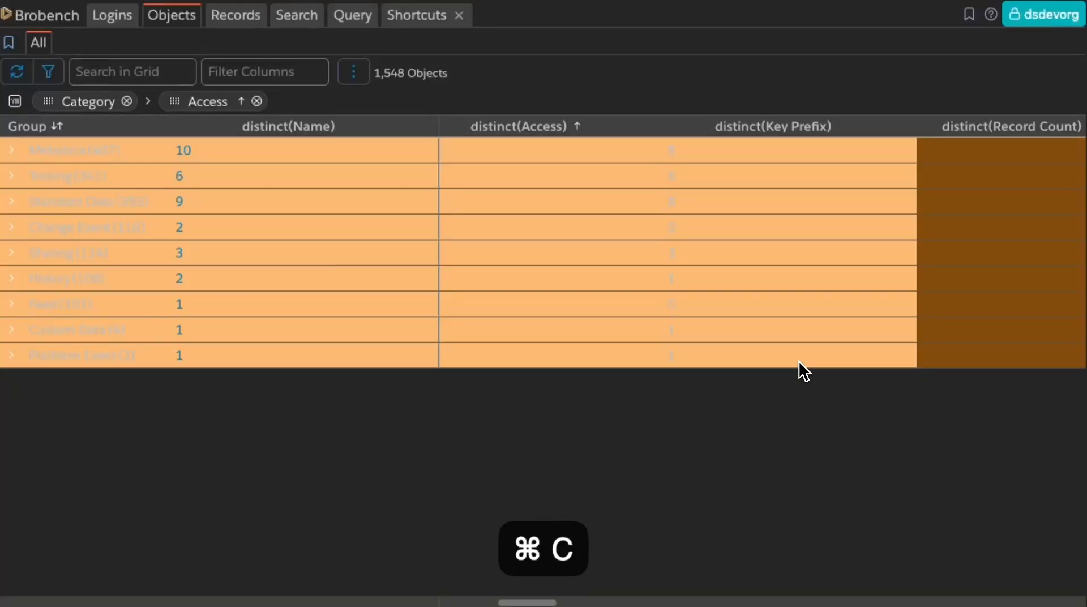
pyautogui.hotkey('alt', 'space')
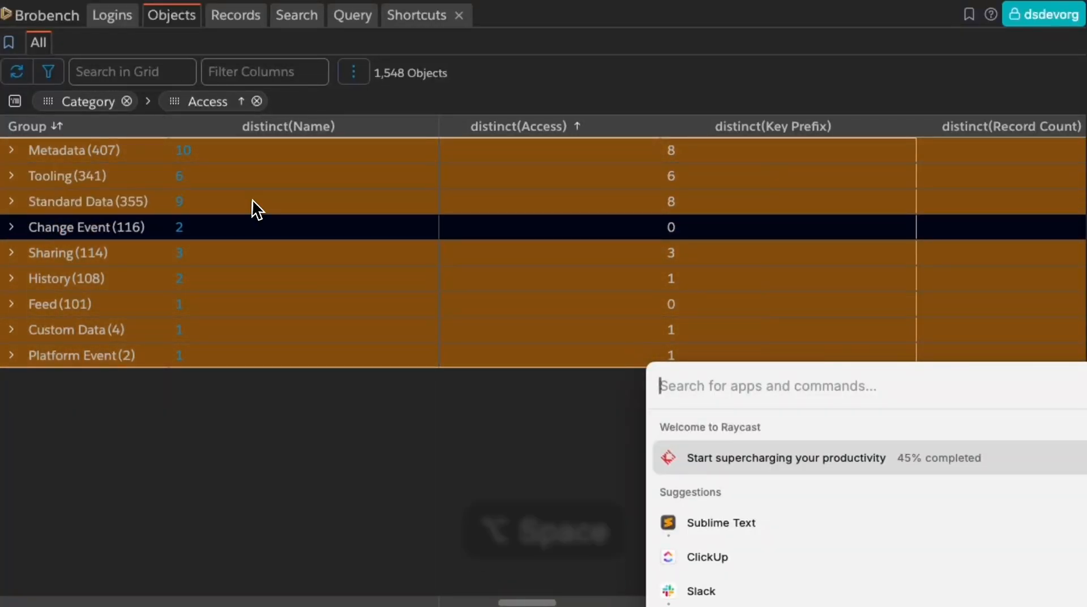
pyautogui.press('Escape')
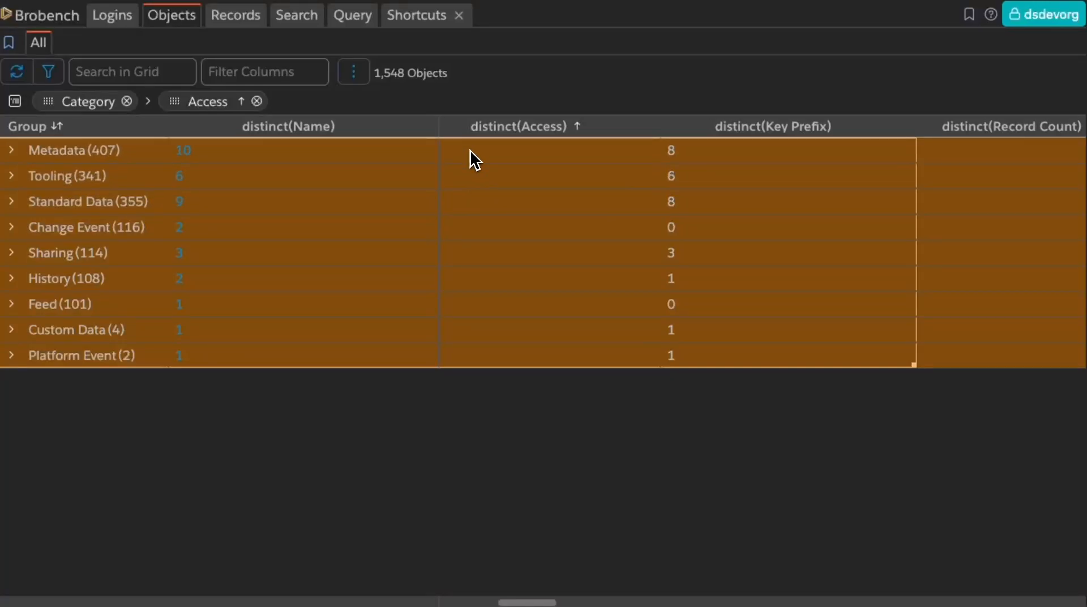
# Step: Copy the group summary of the objects grid as CSV
pyautogui.click(339, 151)
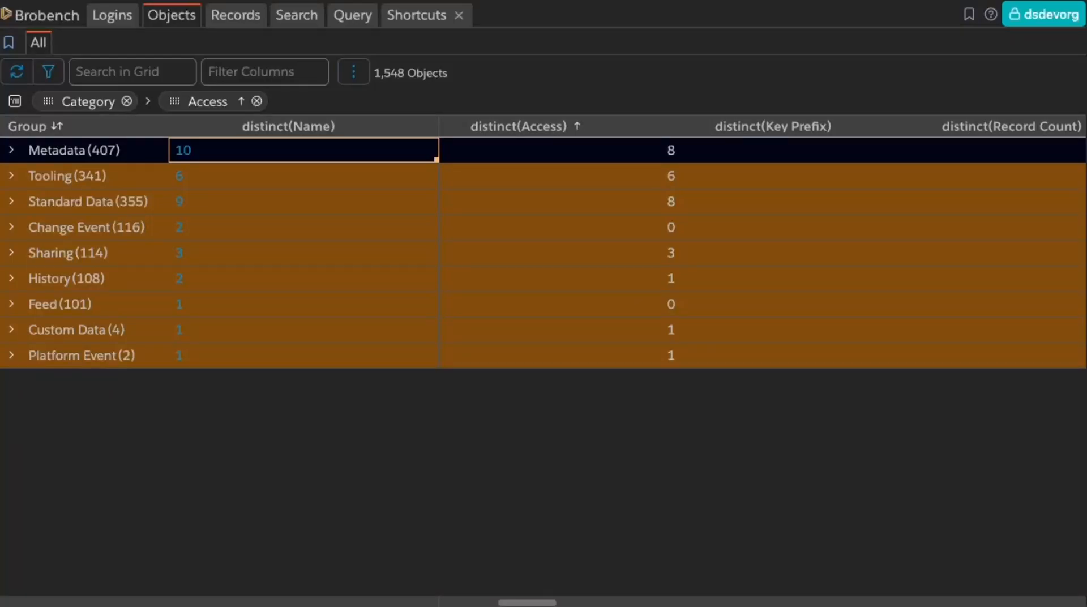
pyautogui.rightClick(339, 148)
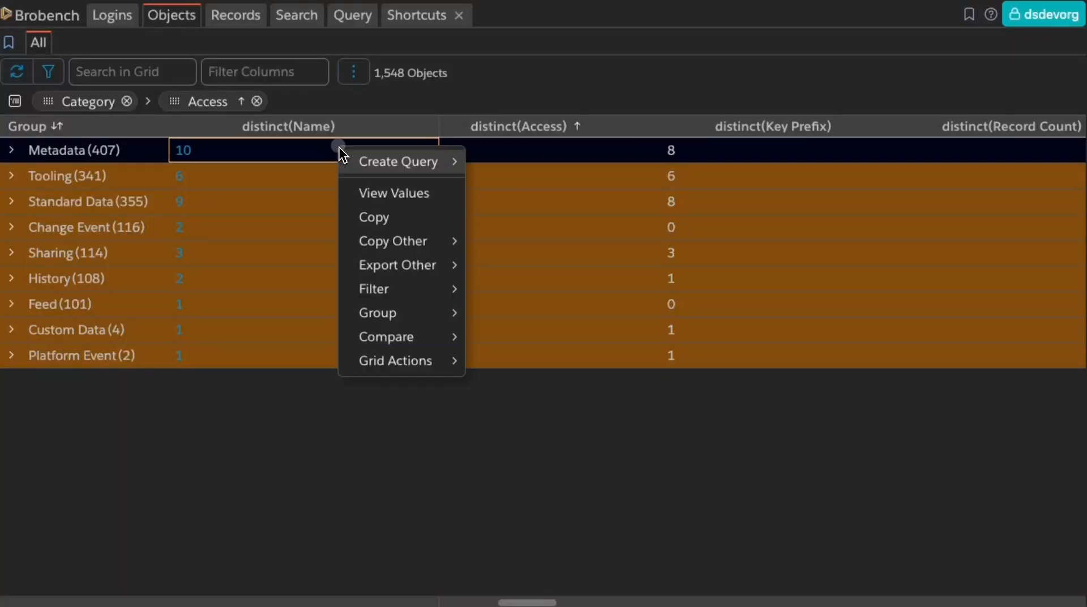
pyautogui.moveTo(394, 266)
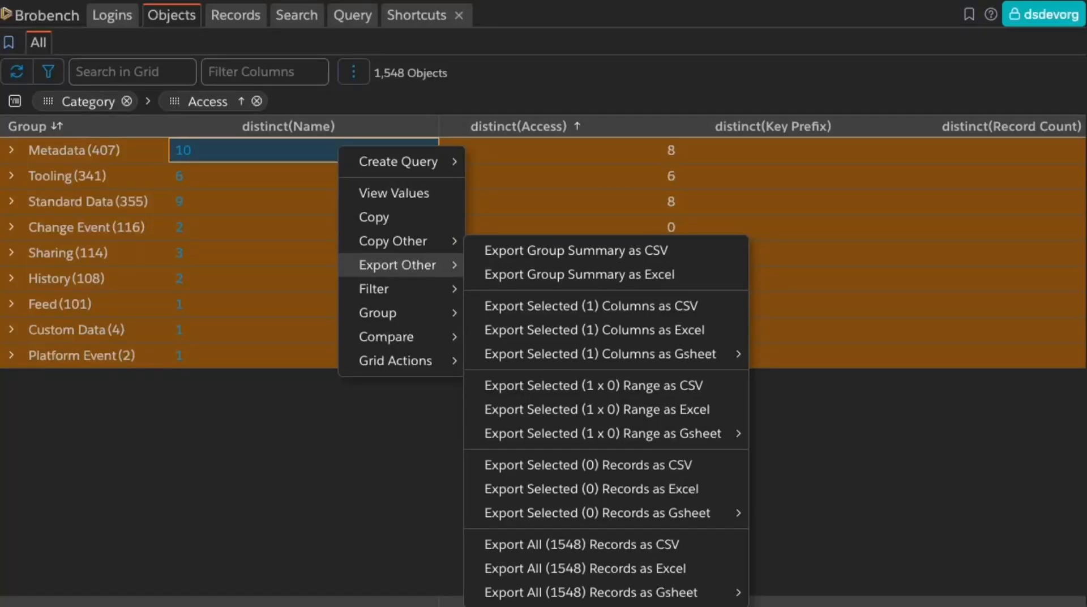
pyautogui.moveTo(406, 245)
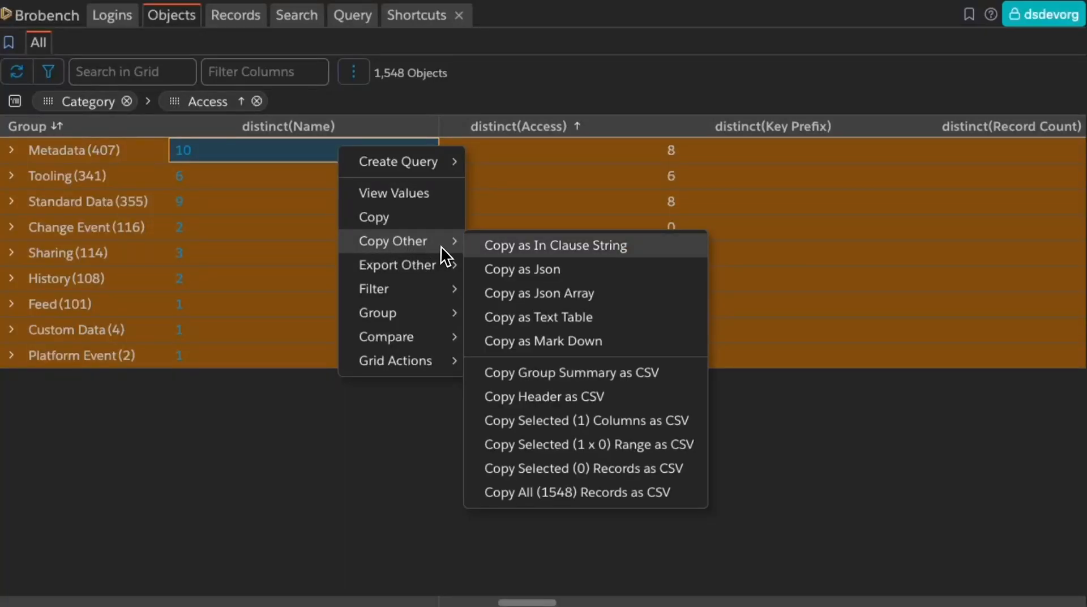
pyautogui.click(553, 374)
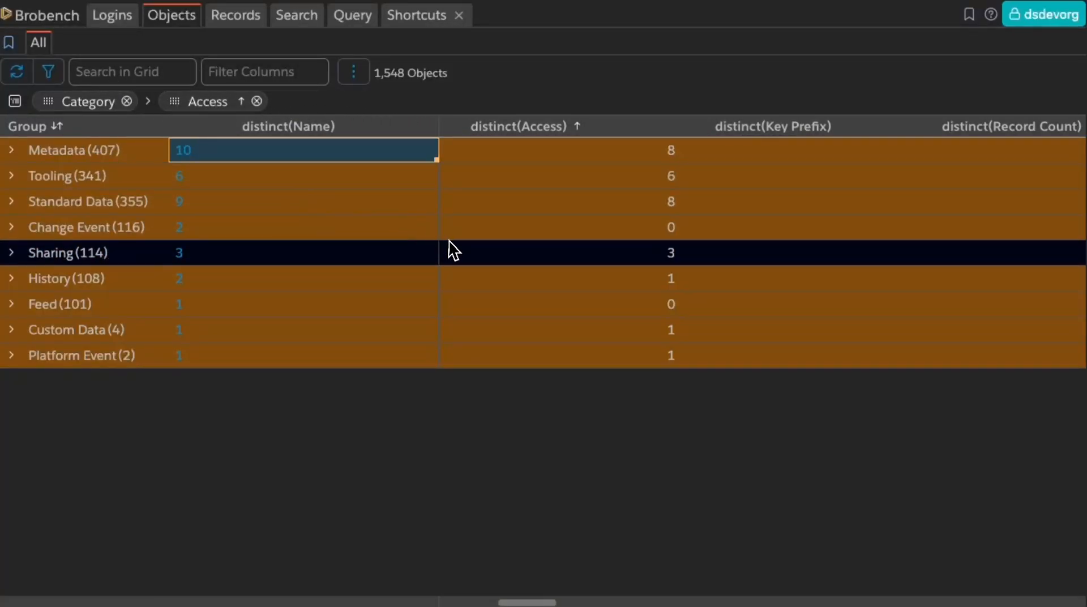
# Step: View the clipboard's CSV data in the Csv Viewer
pyautogui.click(63, 21)
pyautogui.moveTo(77, 152)
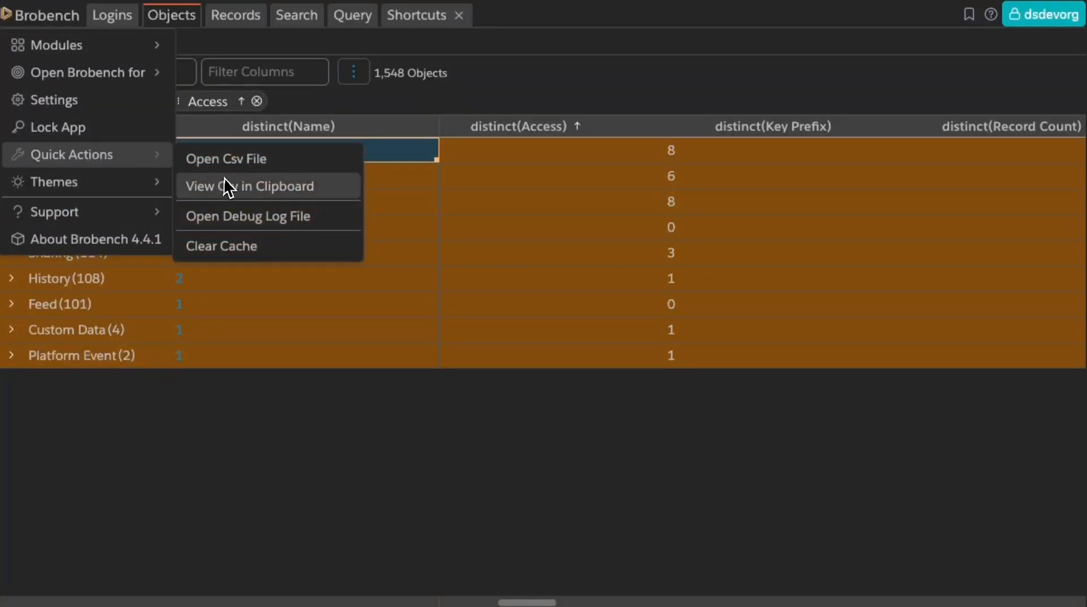
pyautogui.click(261, 187)
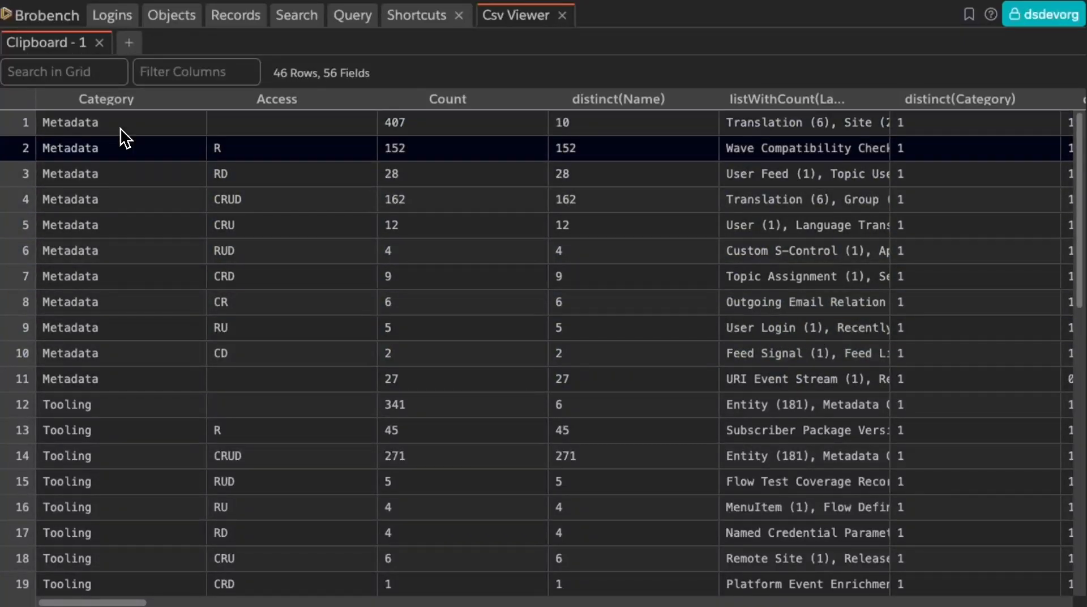
# Step: Examine how the CSV summary lists Category totals and Category–Access subgroups with their Count and aggregate columns
pyautogui.click(297, 125)
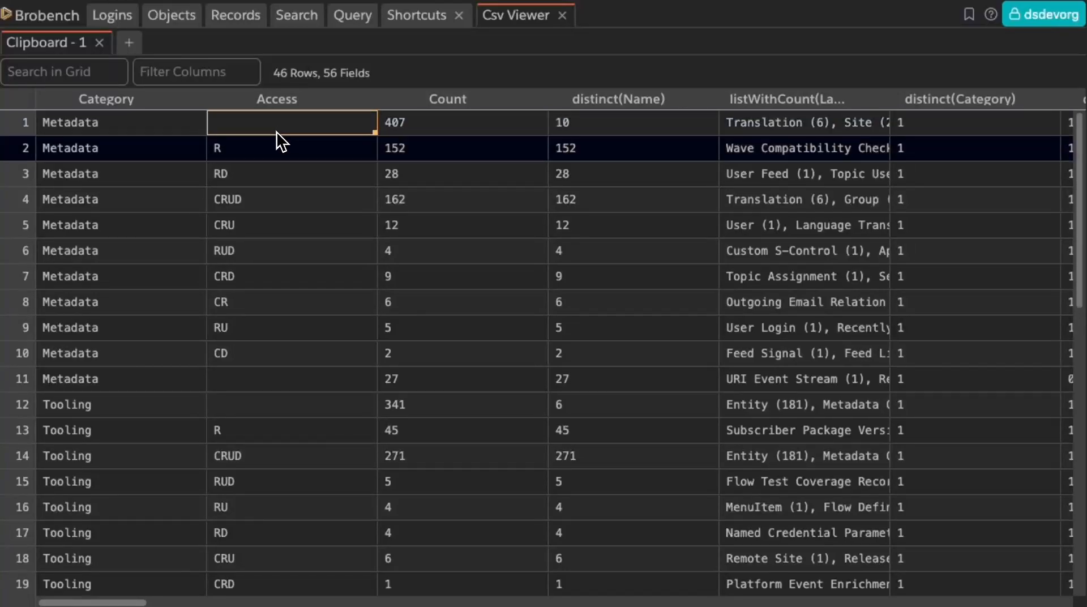
pyautogui.click(181, 127)
pyautogui.click(422, 127)
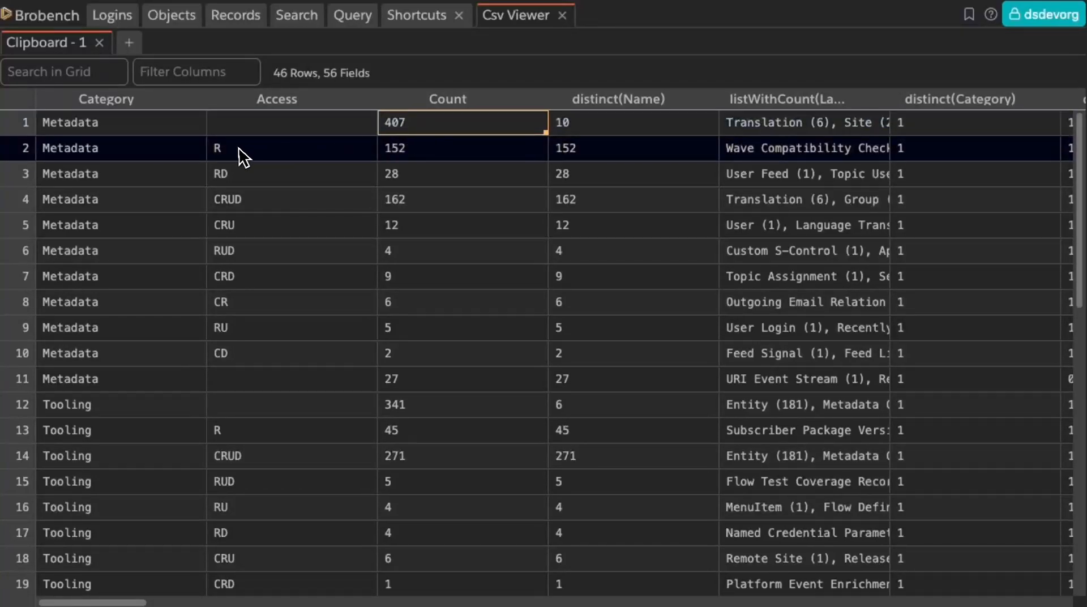
pyautogui.click(173, 149)
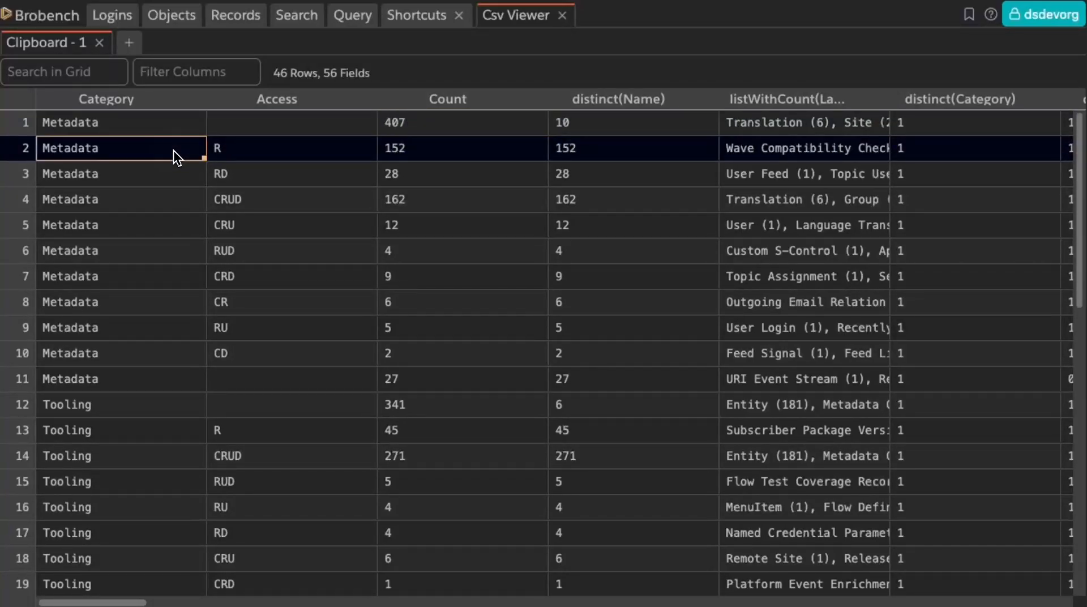
pyautogui.moveTo(147, 152); pyautogui.dragTo(285, 351)
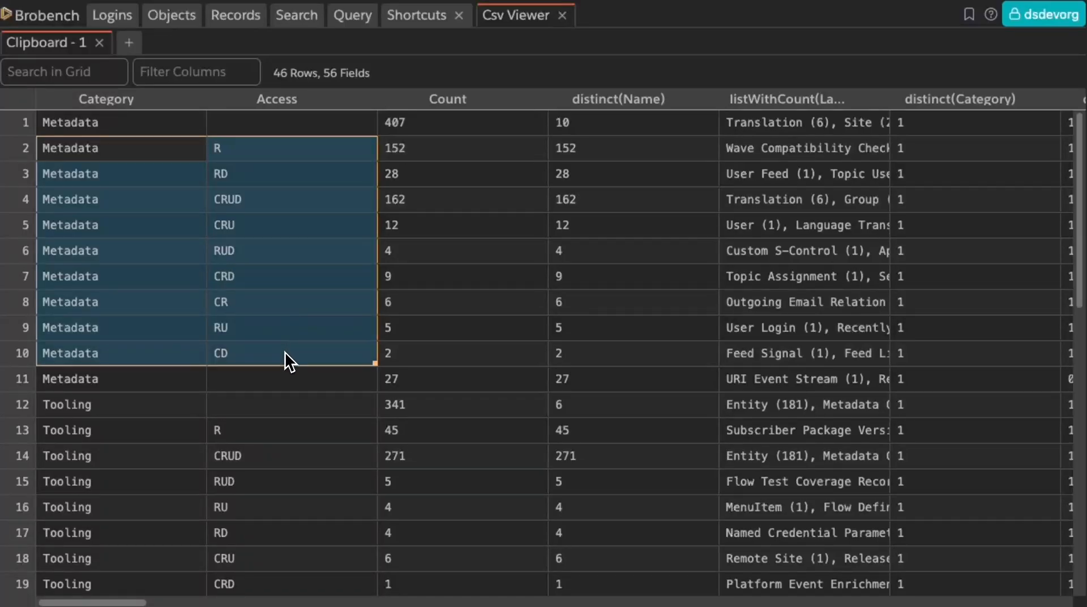
pyautogui.click(285, 352)
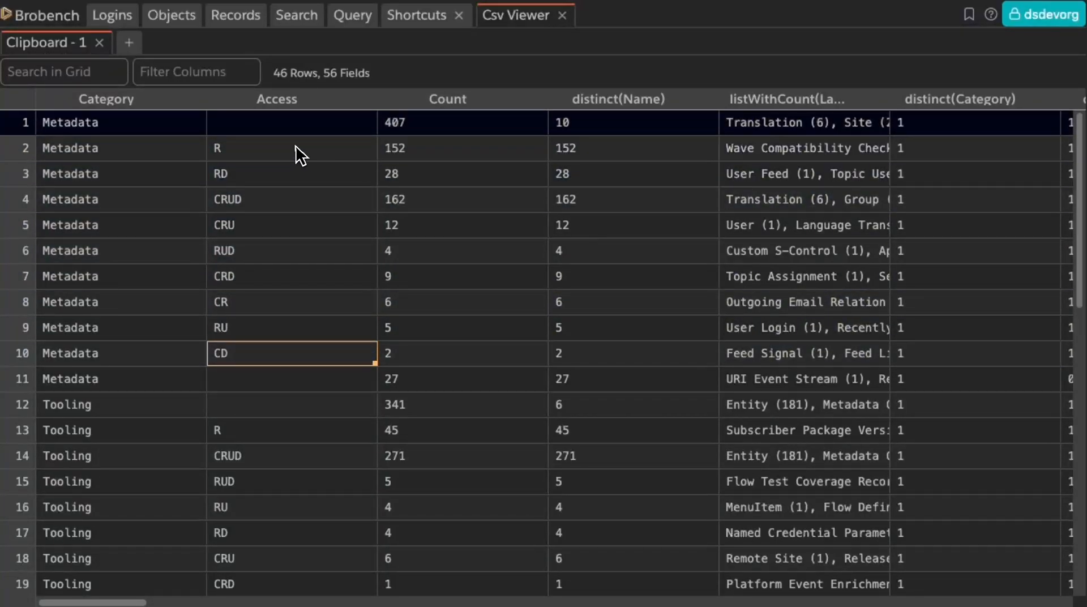
pyautogui.moveTo(181, 132); pyautogui.dragTo(435, 129)
pyautogui.click(478, 120)
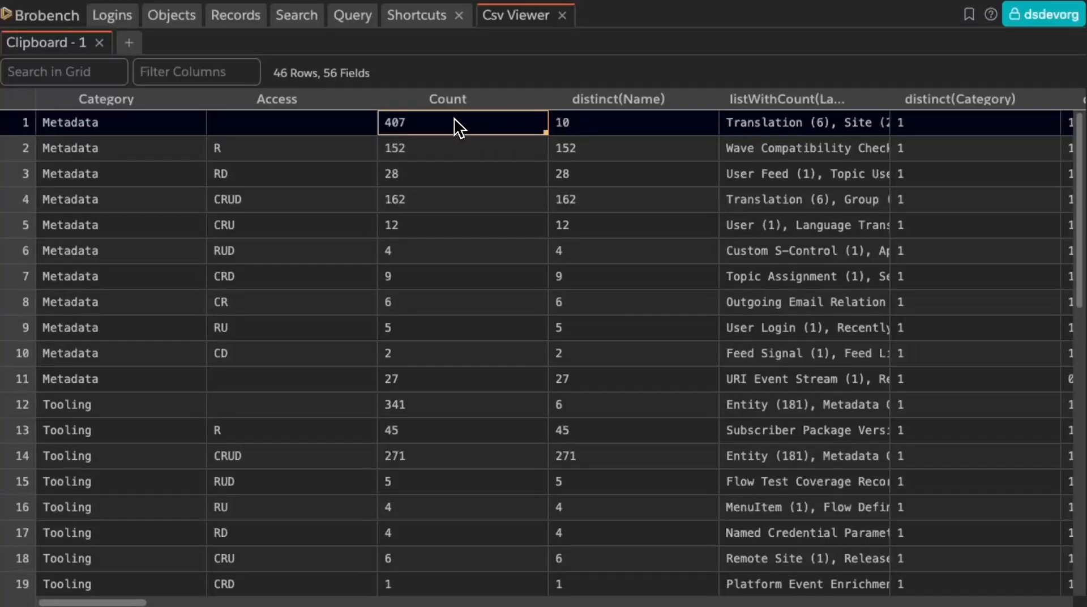
pyautogui.click(201, 132)
pyautogui.click(393, 126)
pyautogui.click(257, 152)
pyautogui.click(192, 154)
pyautogui.click(210, 154)
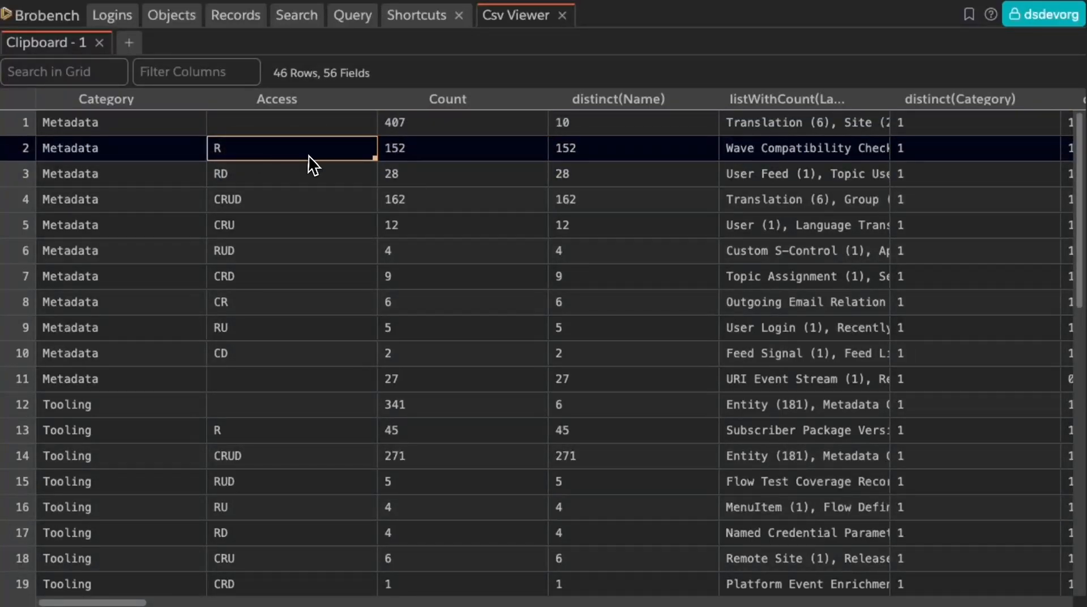
pyautogui.click(412, 151)
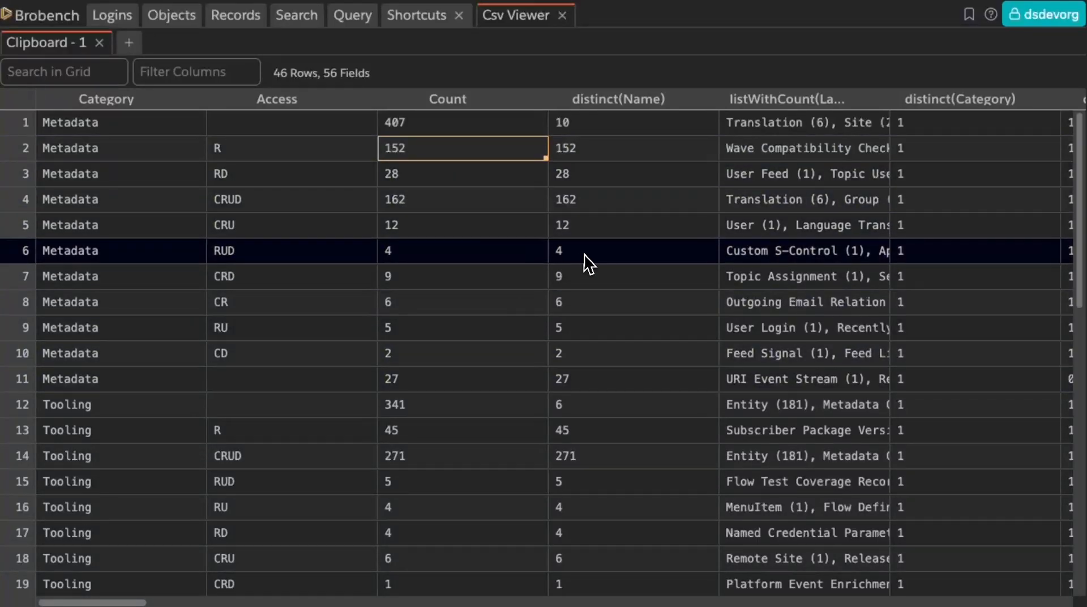
pyautogui.scroll(-2, 612, 240)
pyautogui.scroll(2, 630, 187)
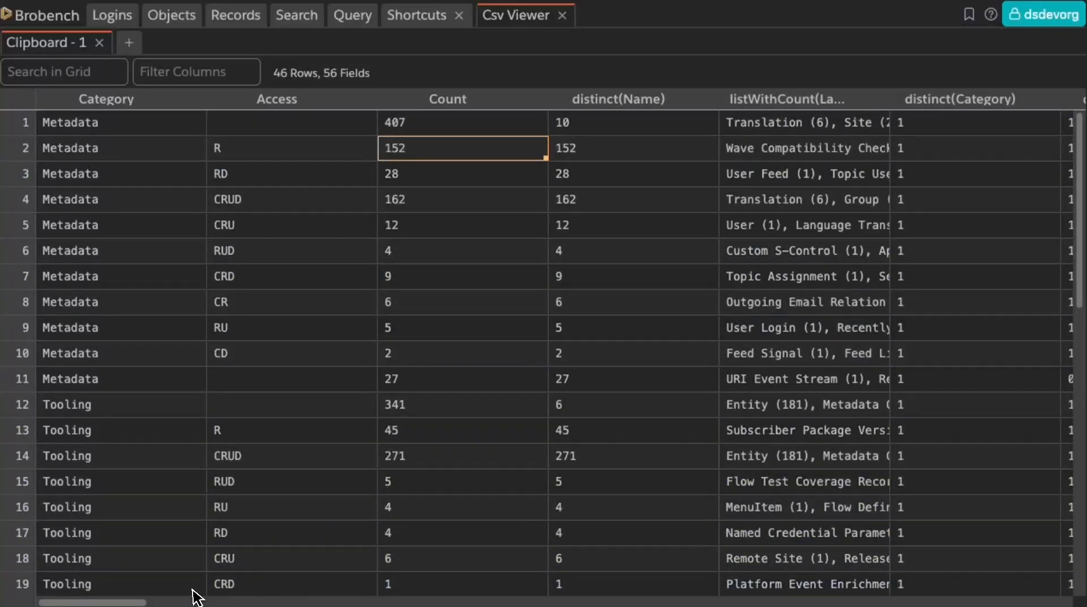
pyautogui.hscroll(10, 194, 592)
pyautogui.moveTo(272, 598); pyautogui.dragTo(101, 591)
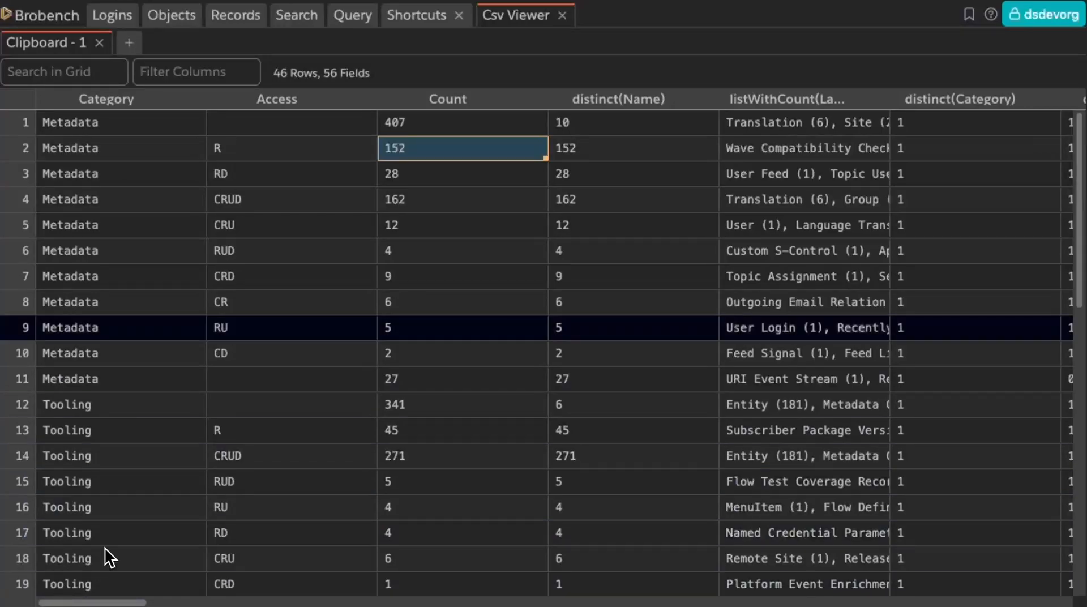
pyautogui.click(470, 251)
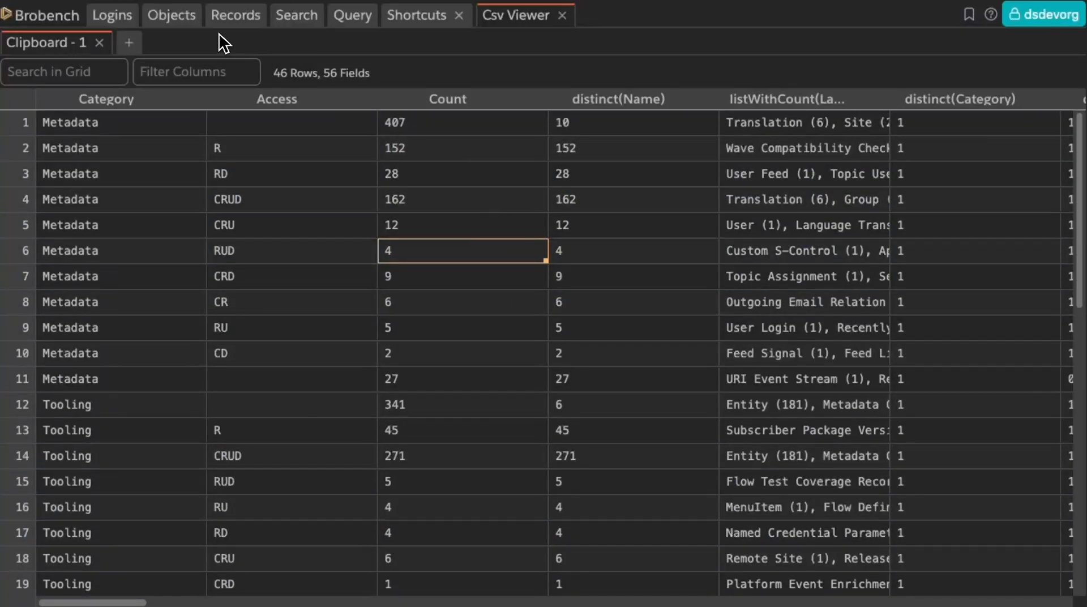
# Step: Return to the grouped objects grid and export its group summary as CSV
pyautogui.click(189, 17)
pyautogui.rightClick(376, 163)
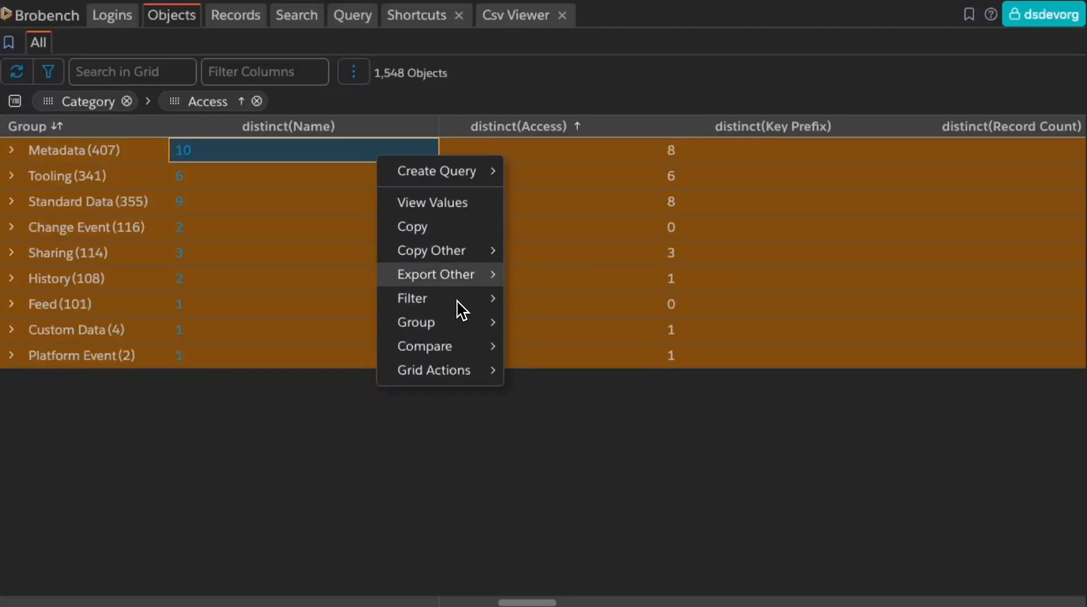
pyautogui.moveTo(462, 278)
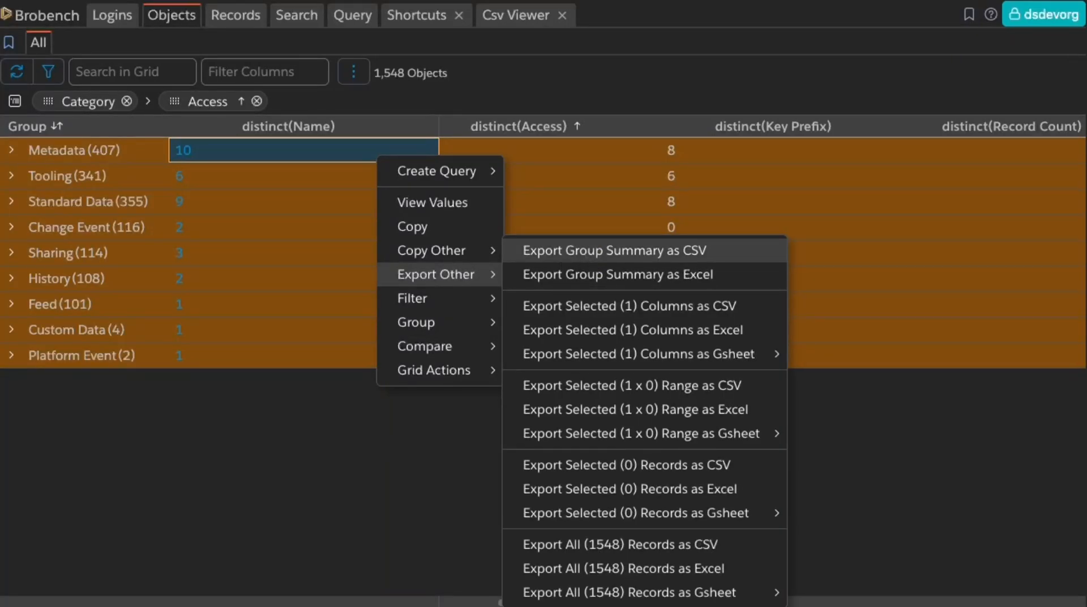
pyautogui.click(586, 252)
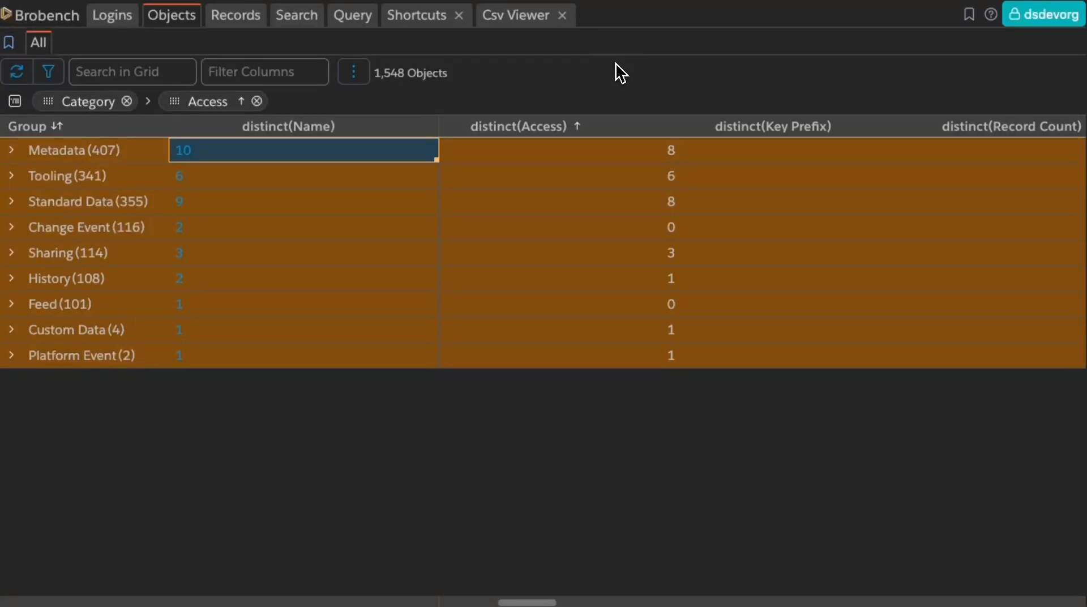
pyautogui.rightClick(397, 153)
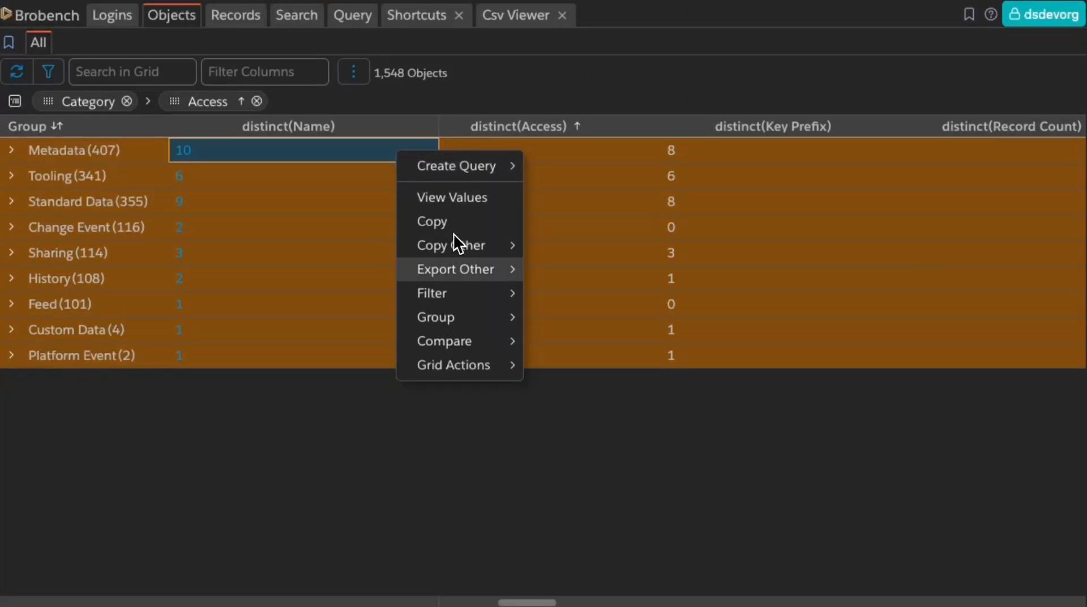
pyautogui.moveTo(472, 267)
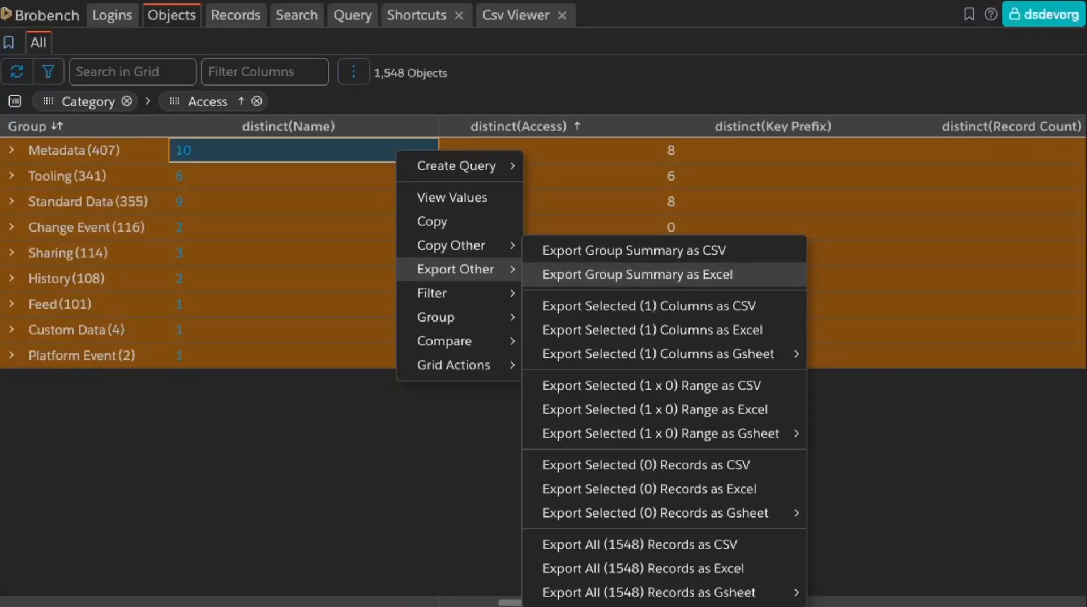
pyautogui.click(367, 226)
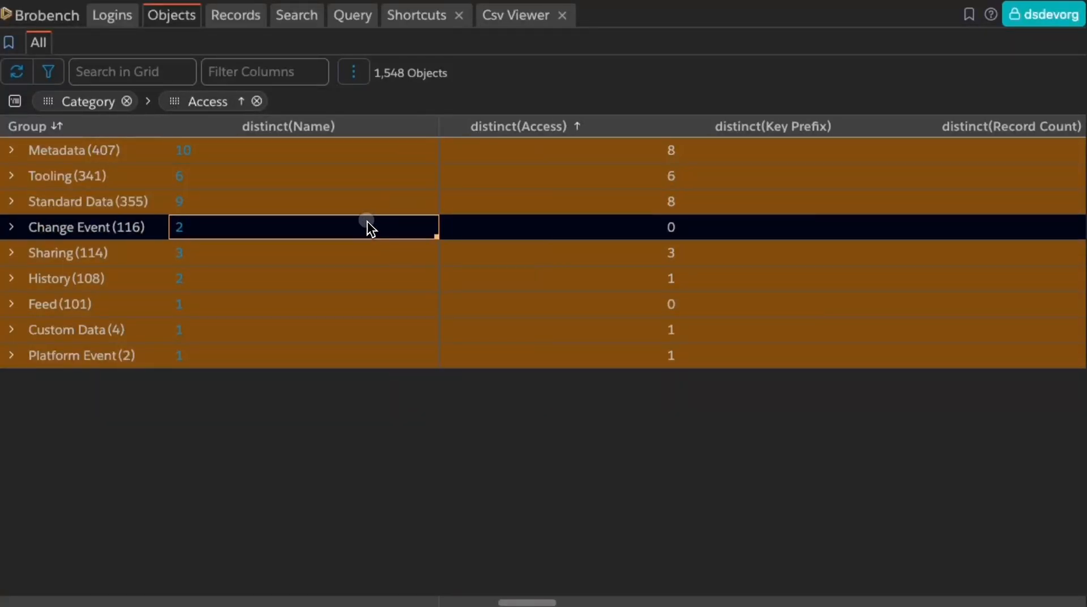